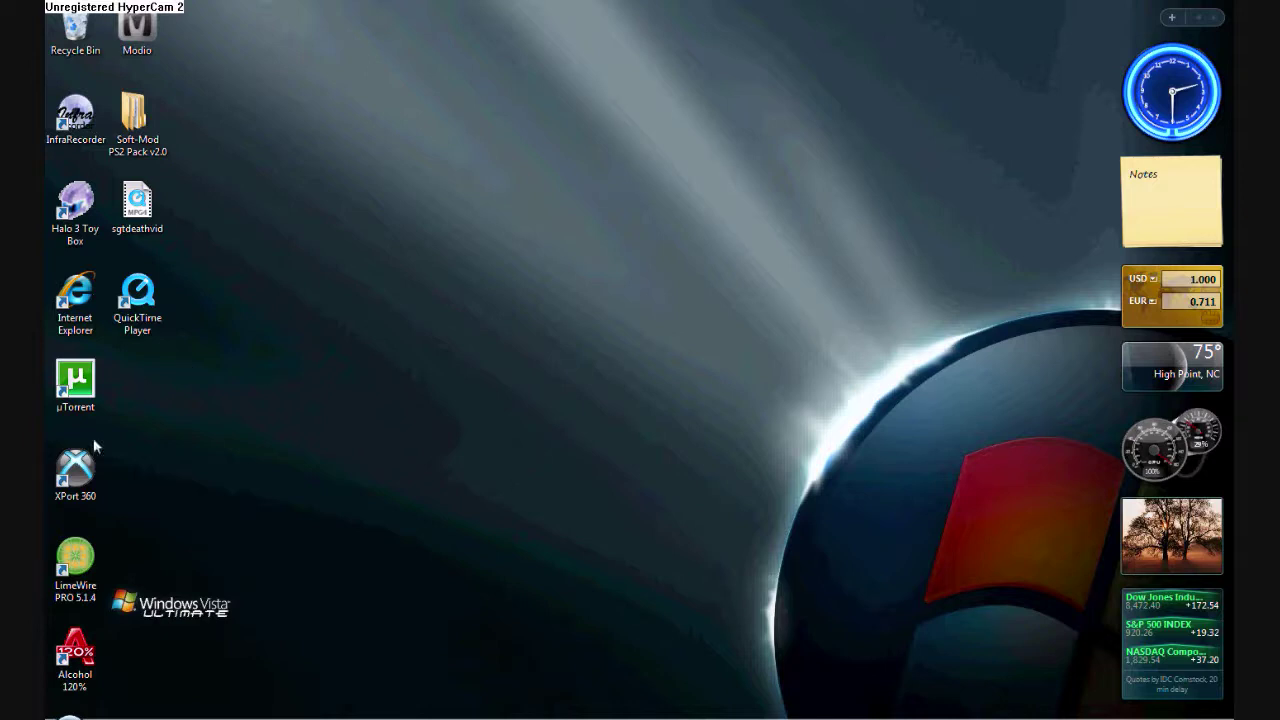
# Right-click the XPort 360 desktop shortcut to show its launch options.
pyautogui.rightClick(82, 466)
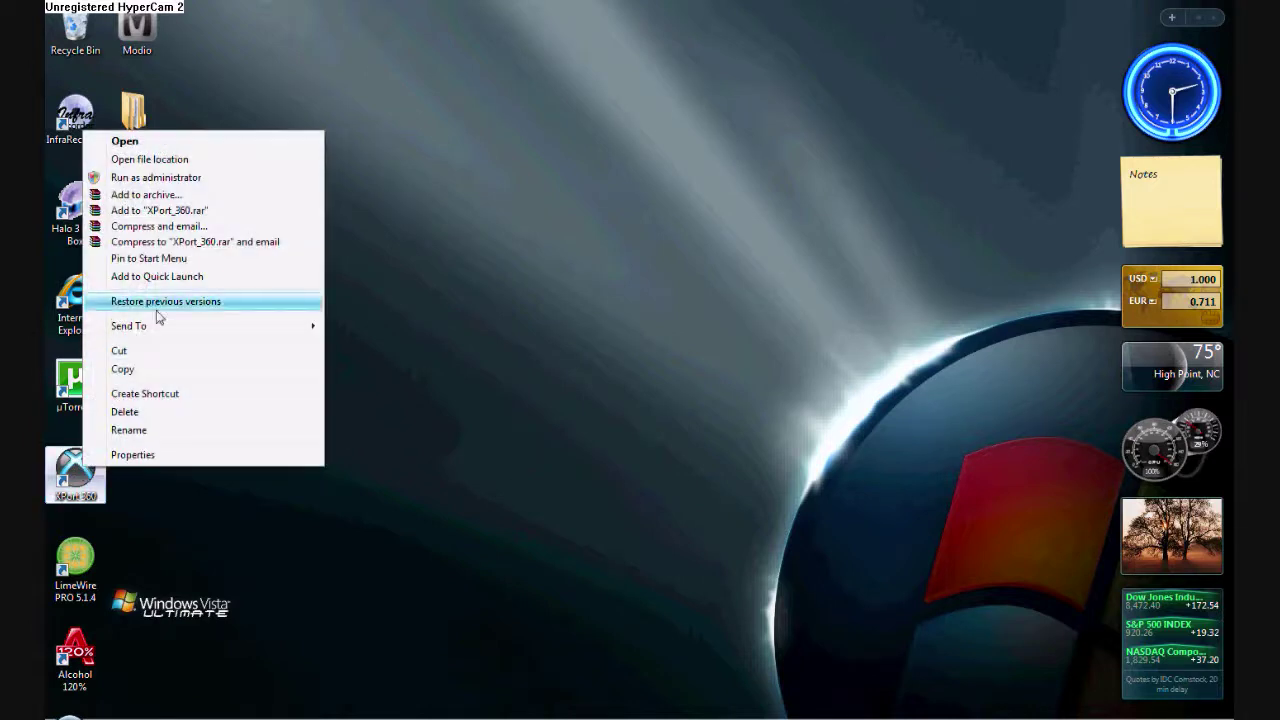
pyautogui.click(189, 178)
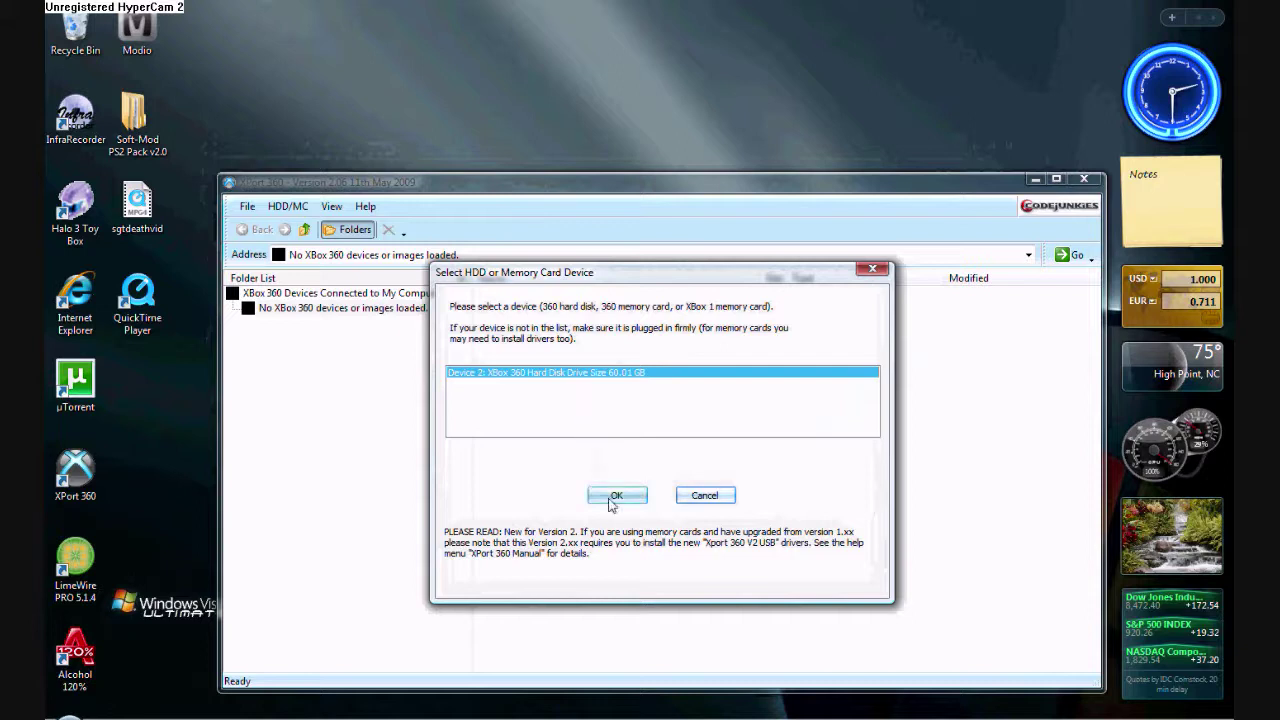
pyautogui.click(614, 496)
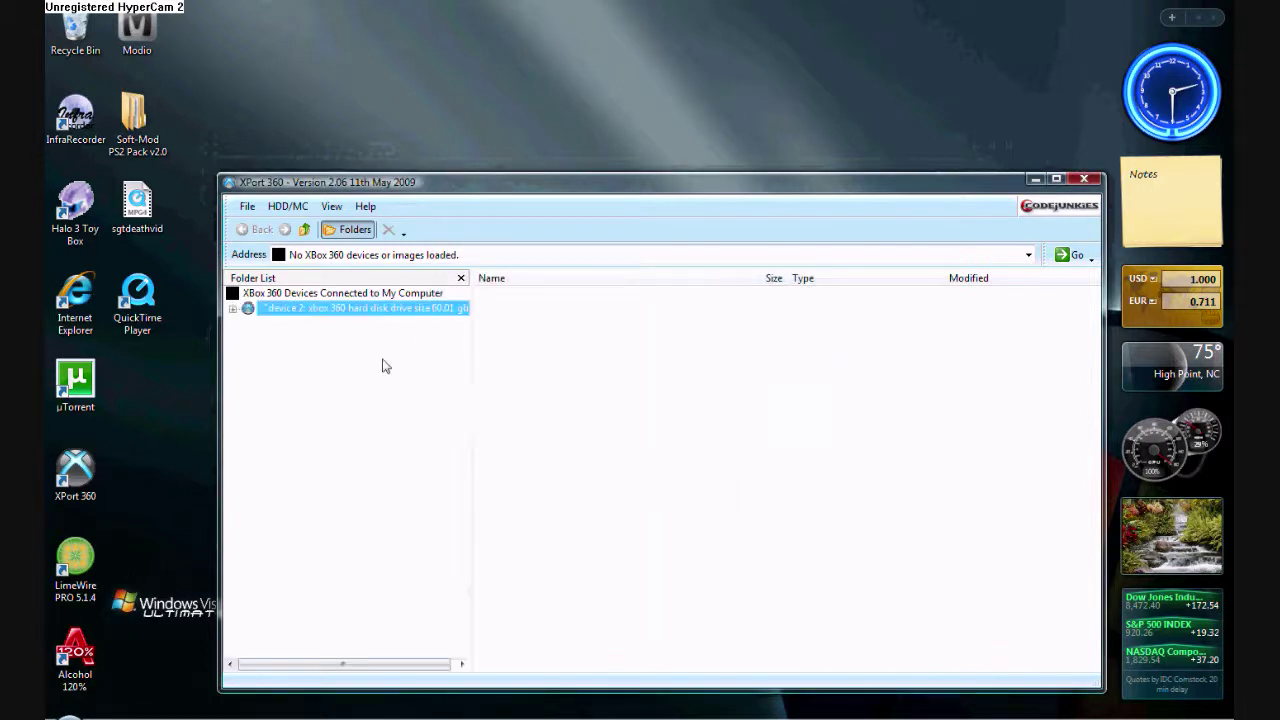
pyautogui.doubleClick(291, 310)
pyautogui.click(290, 353)
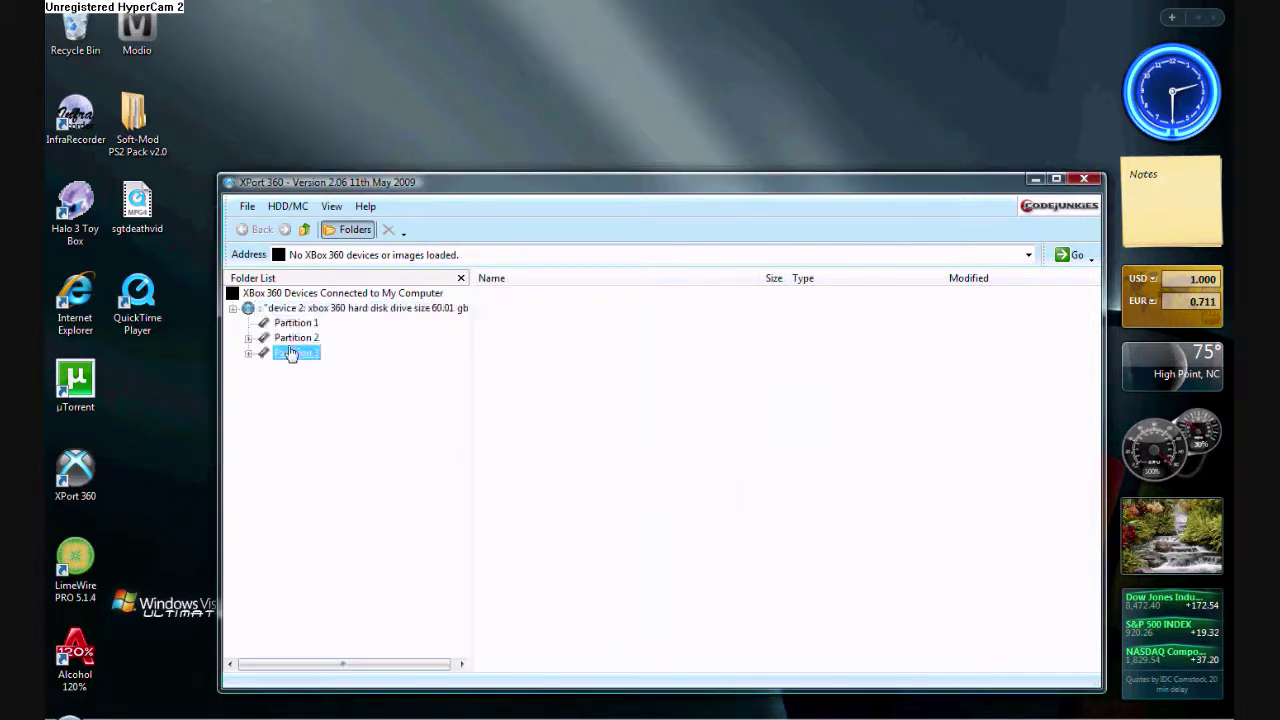
pyautogui.click(326, 413)
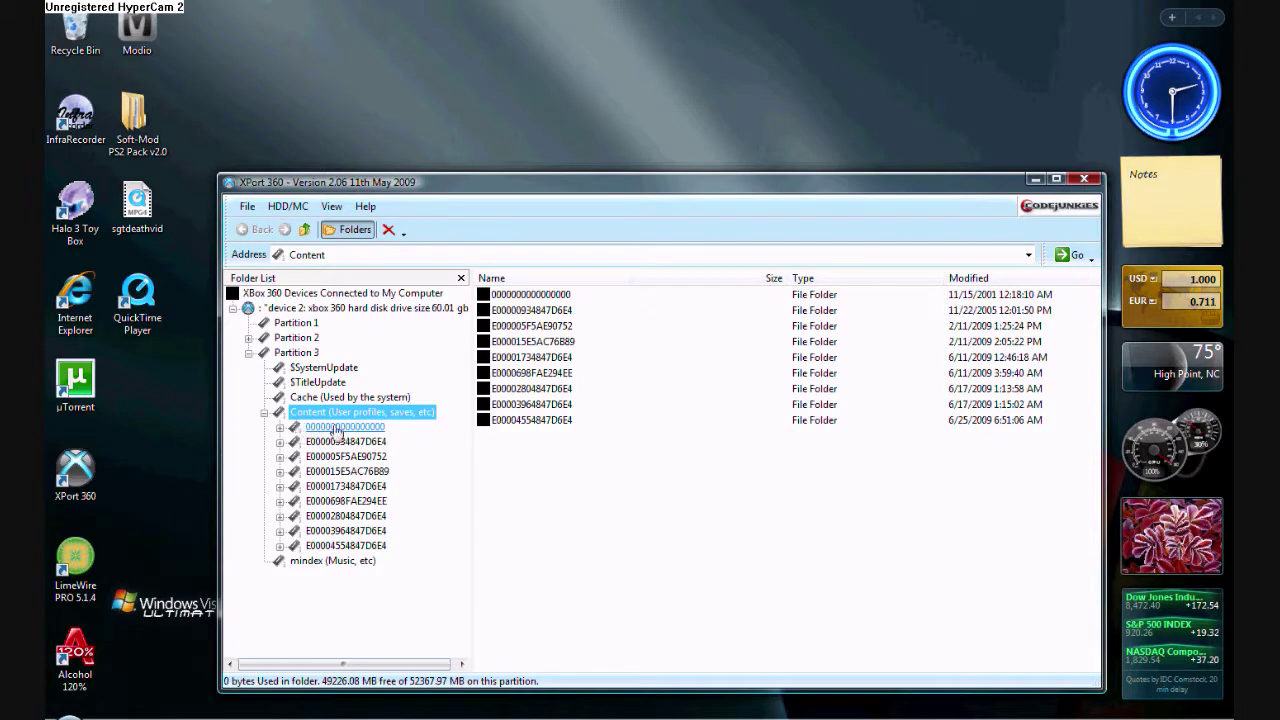
pyautogui.click(337, 428)
# Copy AvatarData from FFFE07DF\00040000 onto the desktop and close XPort 360.
pyautogui.doubleClick(335, 428)
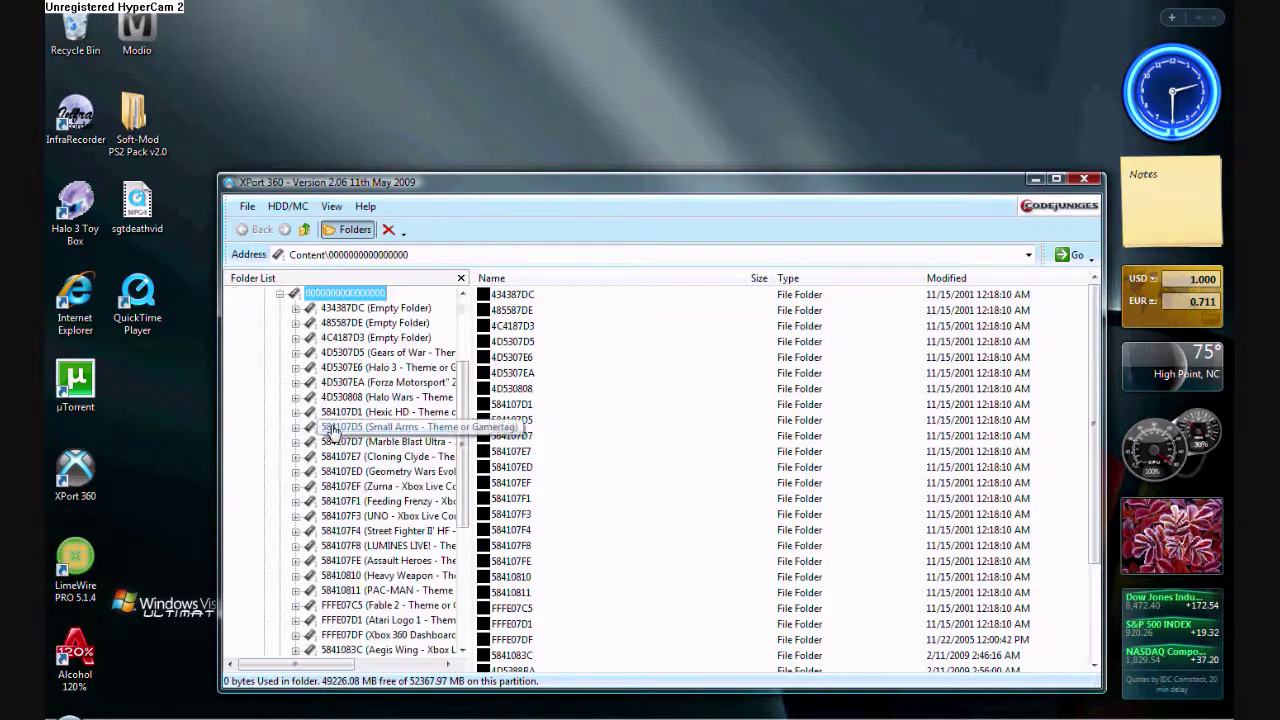
pyautogui.moveTo(469, 402)
pyautogui.mouseDown()
pyautogui.moveTo(467, 367)
pyautogui.moveTo(425, 492)
pyautogui.mouseUp()
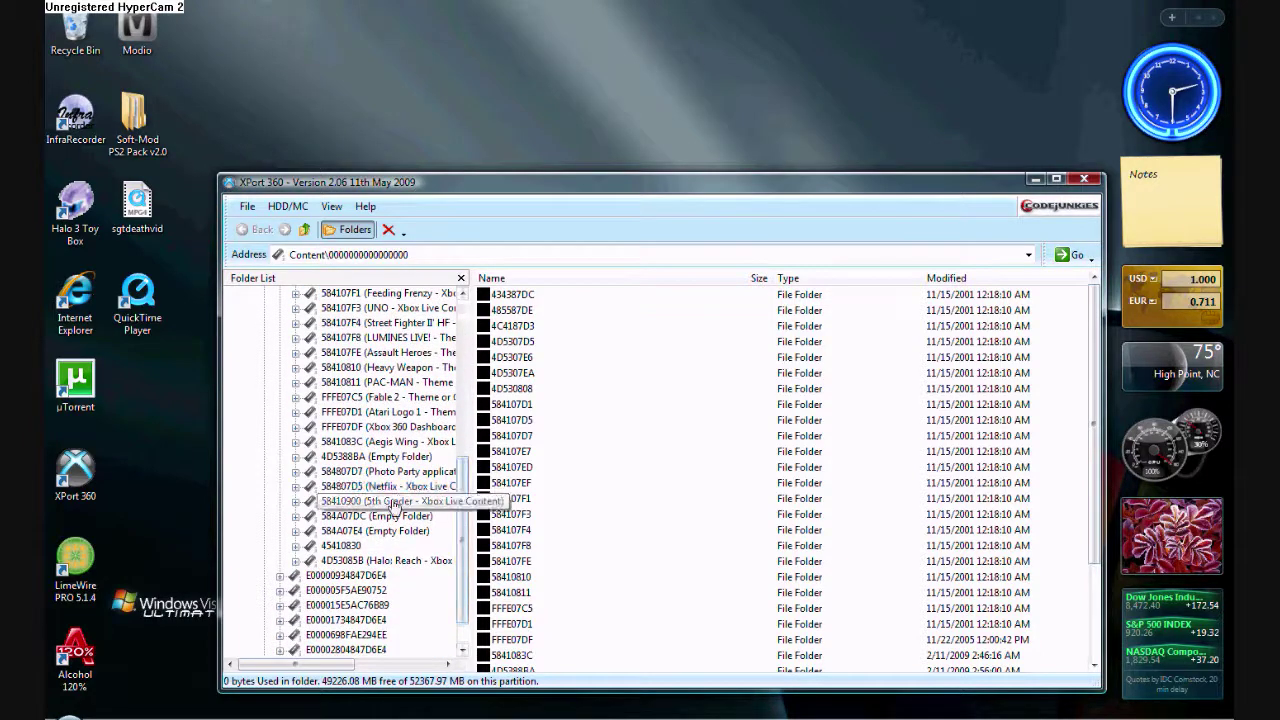
pyautogui.doubleClick(399, 428)
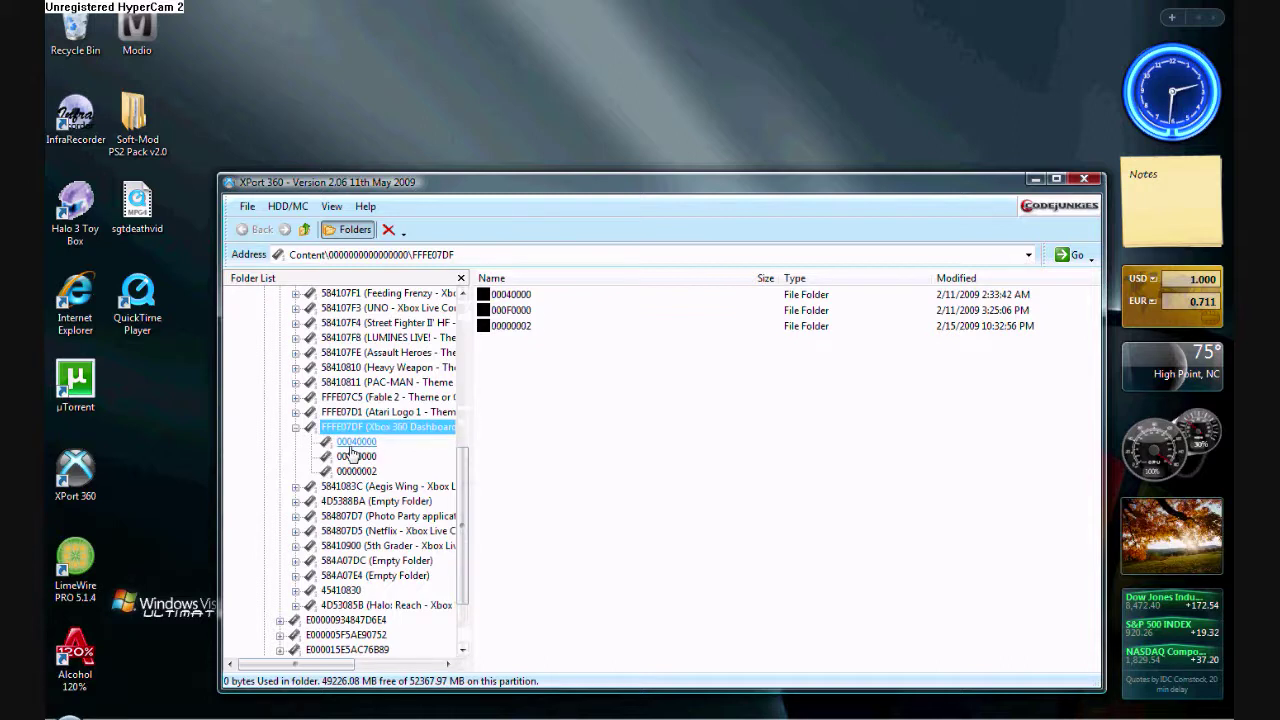
pyautogui.click(352, 443)
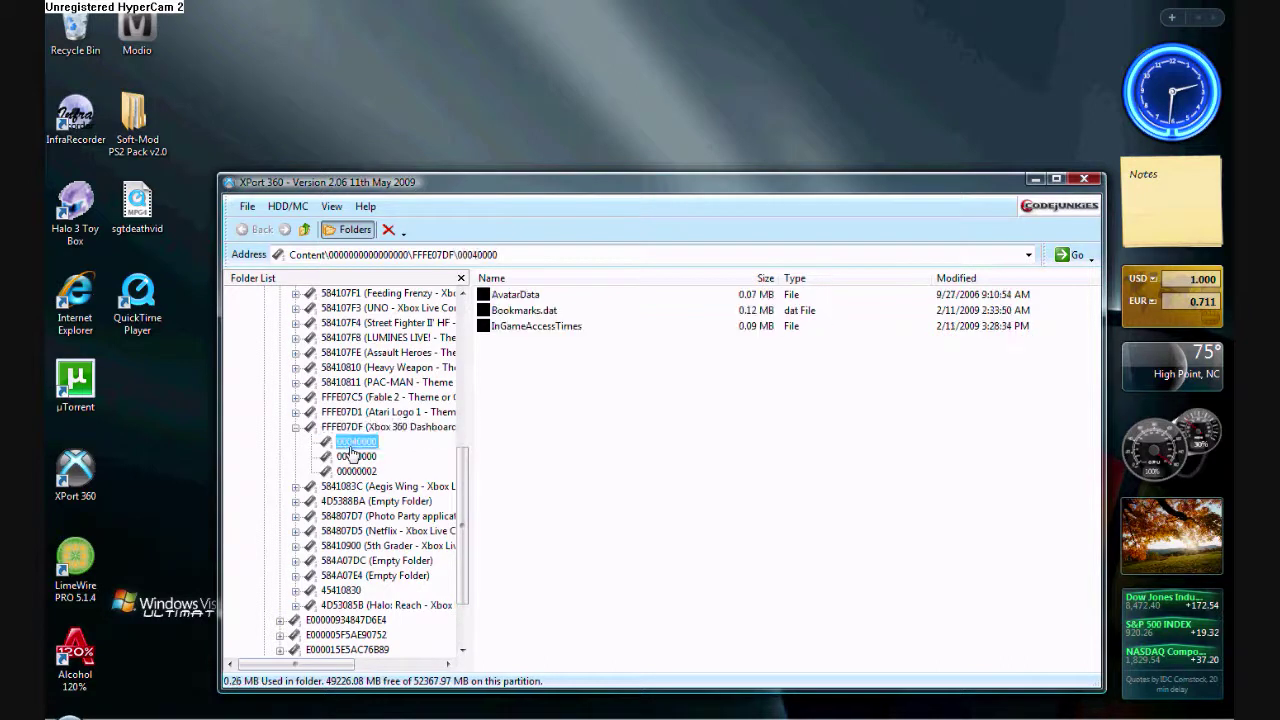
pyautogui.click(516, 296)
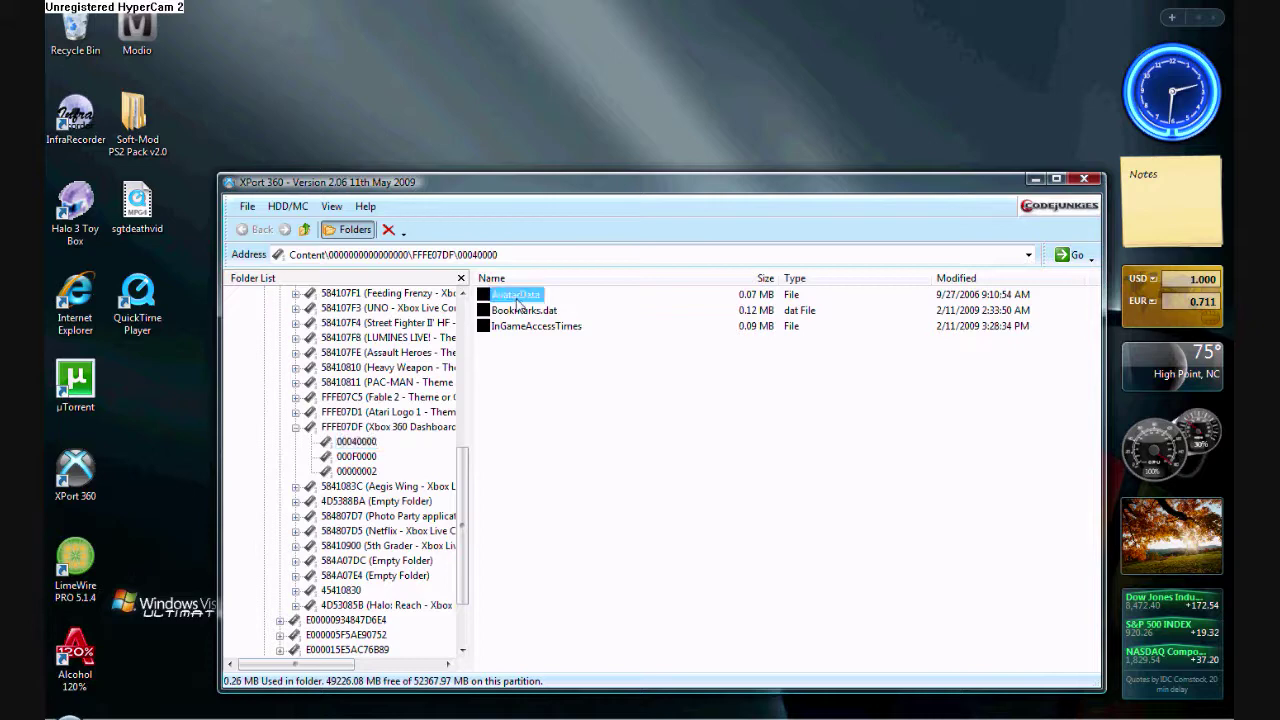
pyautogui.moveTo(516, 296); pyautogui.dragTo(501, 95)
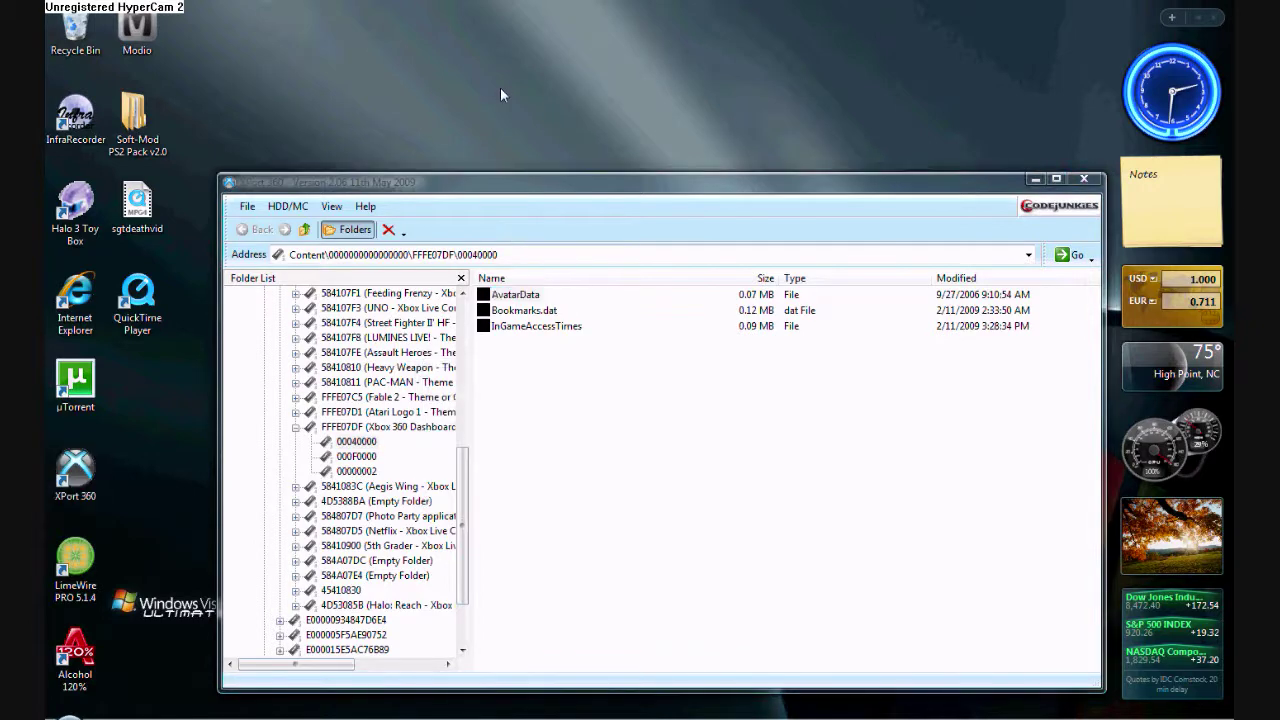
pyautogui.click(1084, 179)
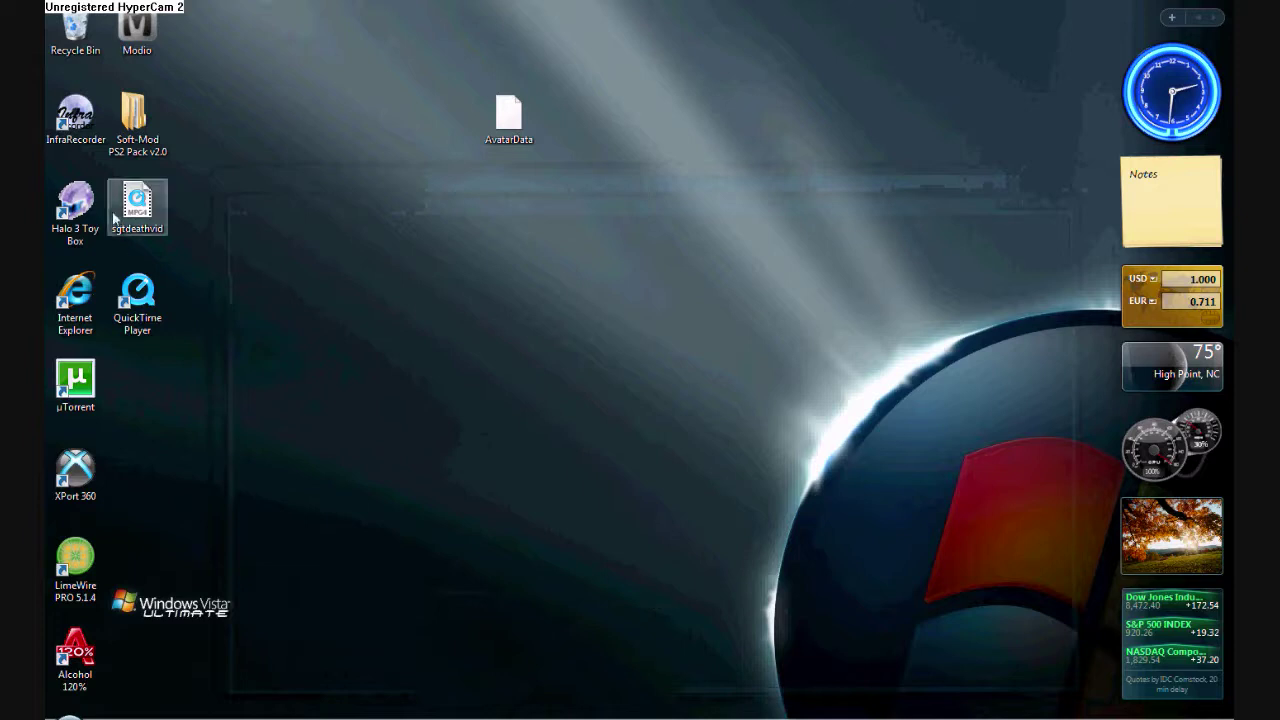
# Launch Modio from the desktop and open its Avatar Clothes Unlocker tool.
pyautogui.click(137, 35)
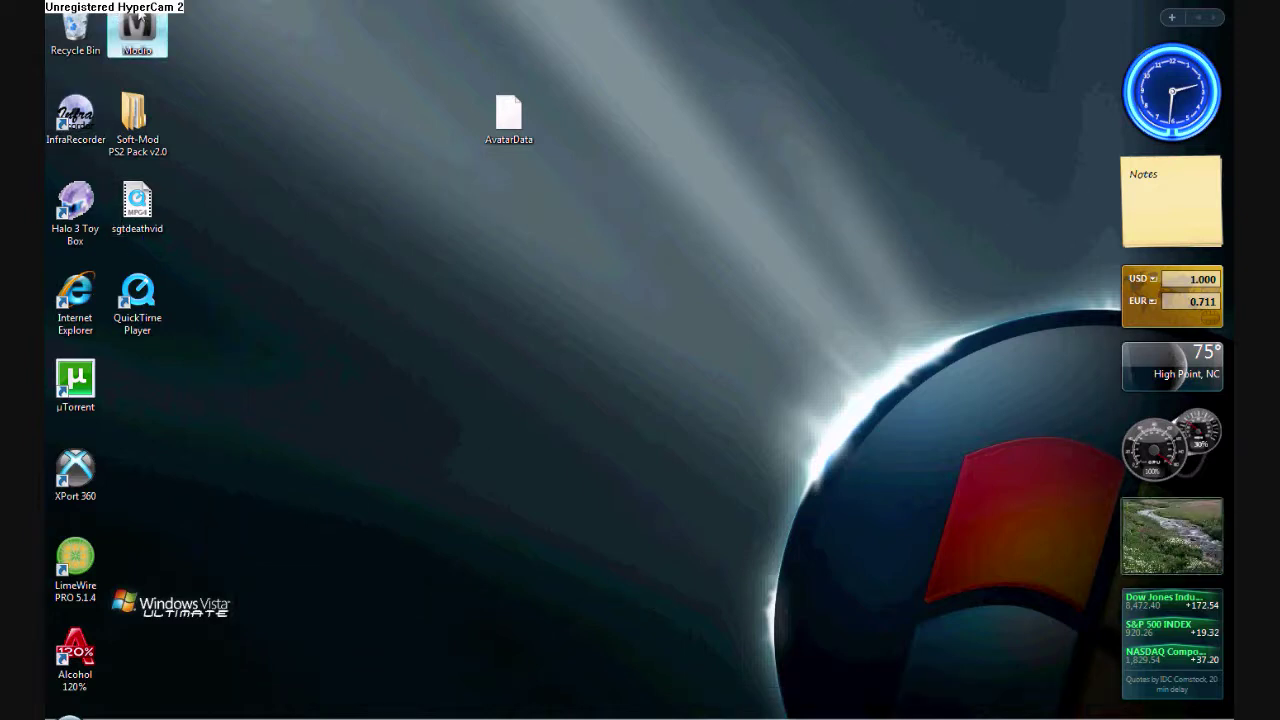
pyautogui.doubleClick(141, 21)
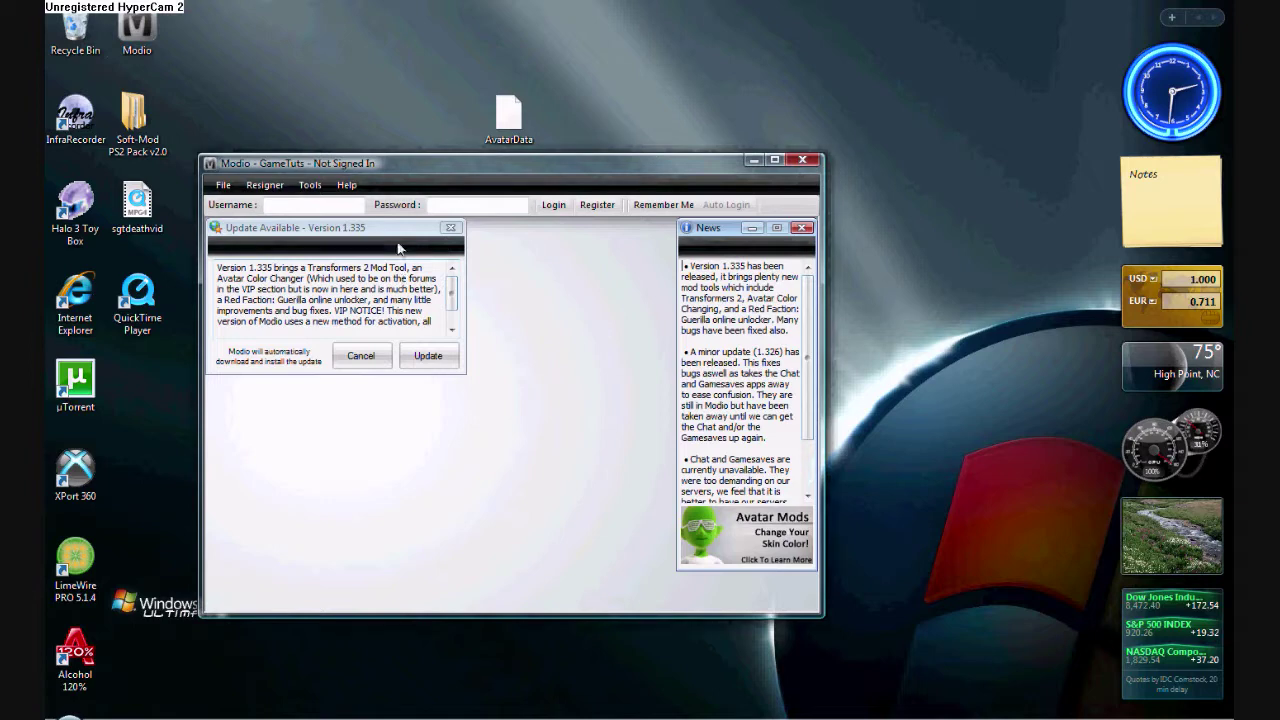
pyautogui.click(318, 190)
pyautogui.moveTo(370, 426)
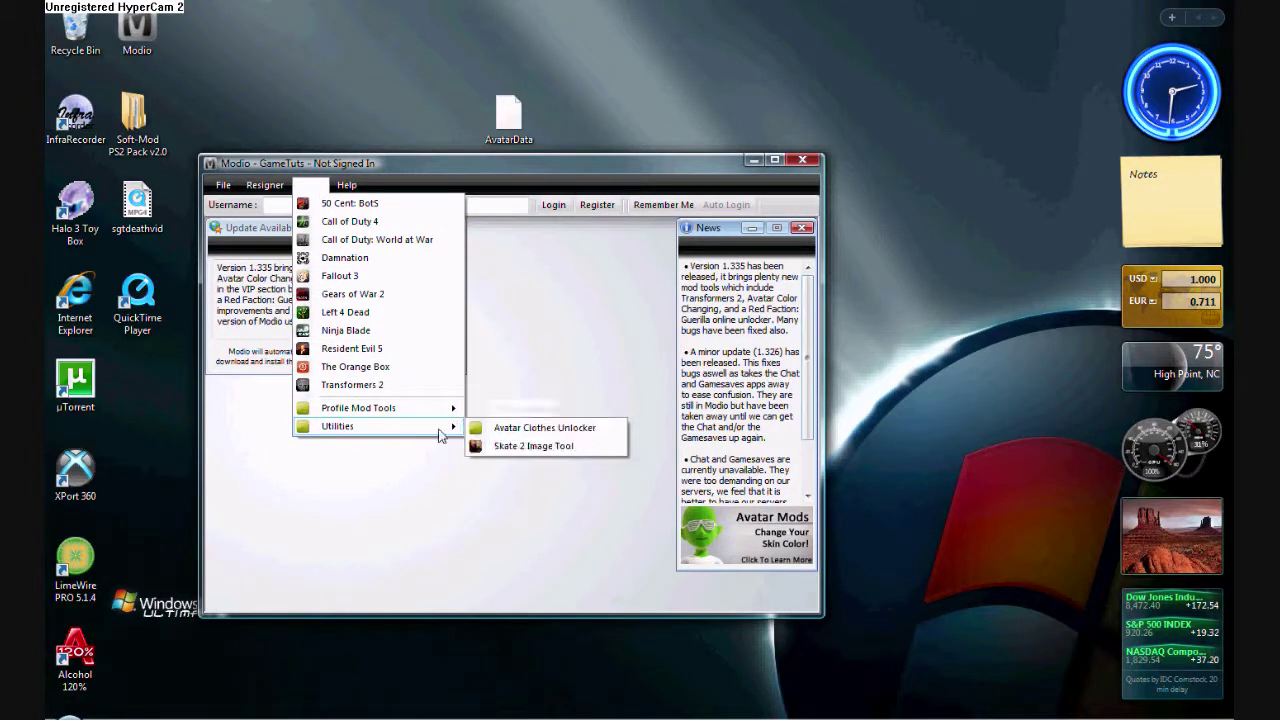
pyautogui.click(500, 428)
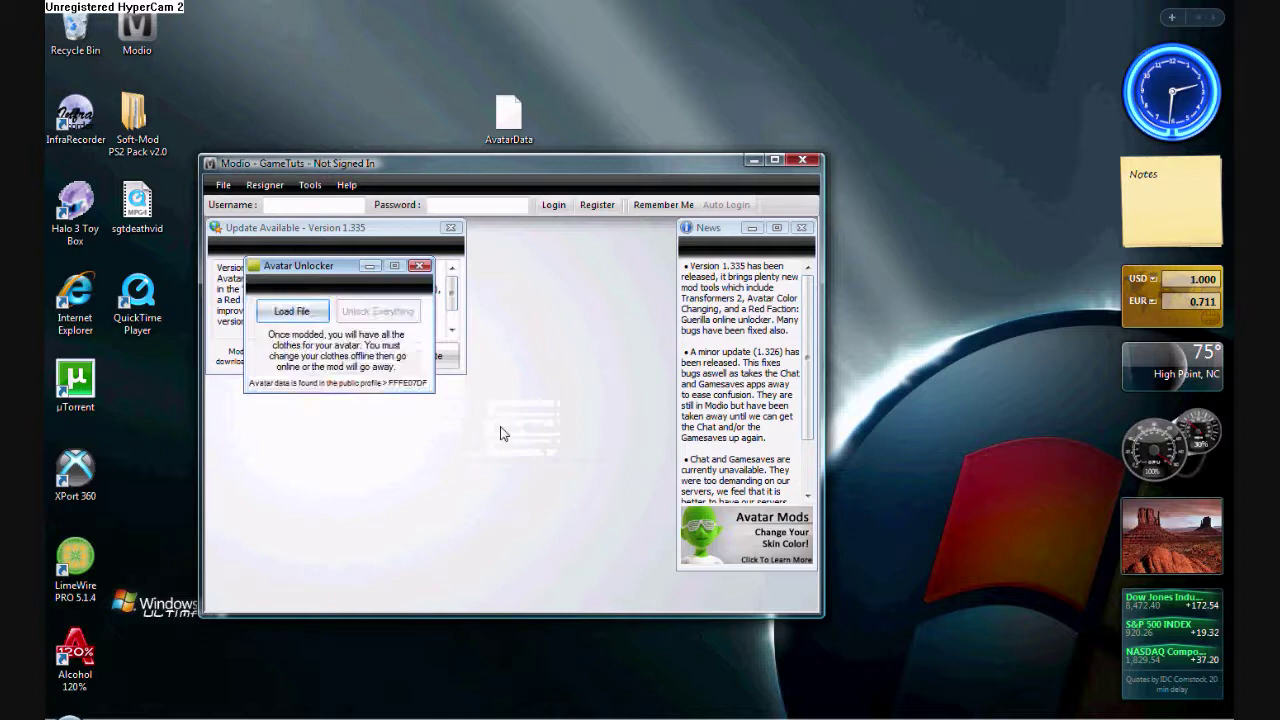
# Load the desktop AvatarData file, unlock everything, and confirm the success message.
pyautogui.click(295, 313)
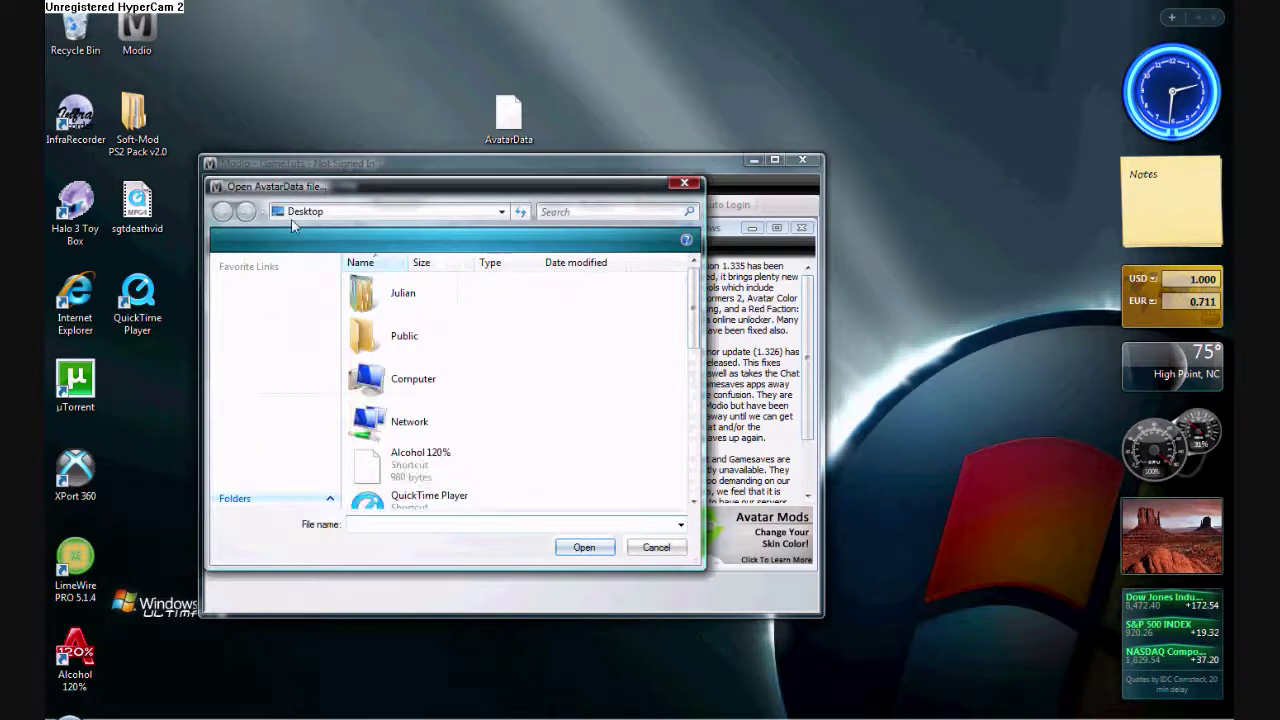
pyautogui.scroll(-1, 676, 415)
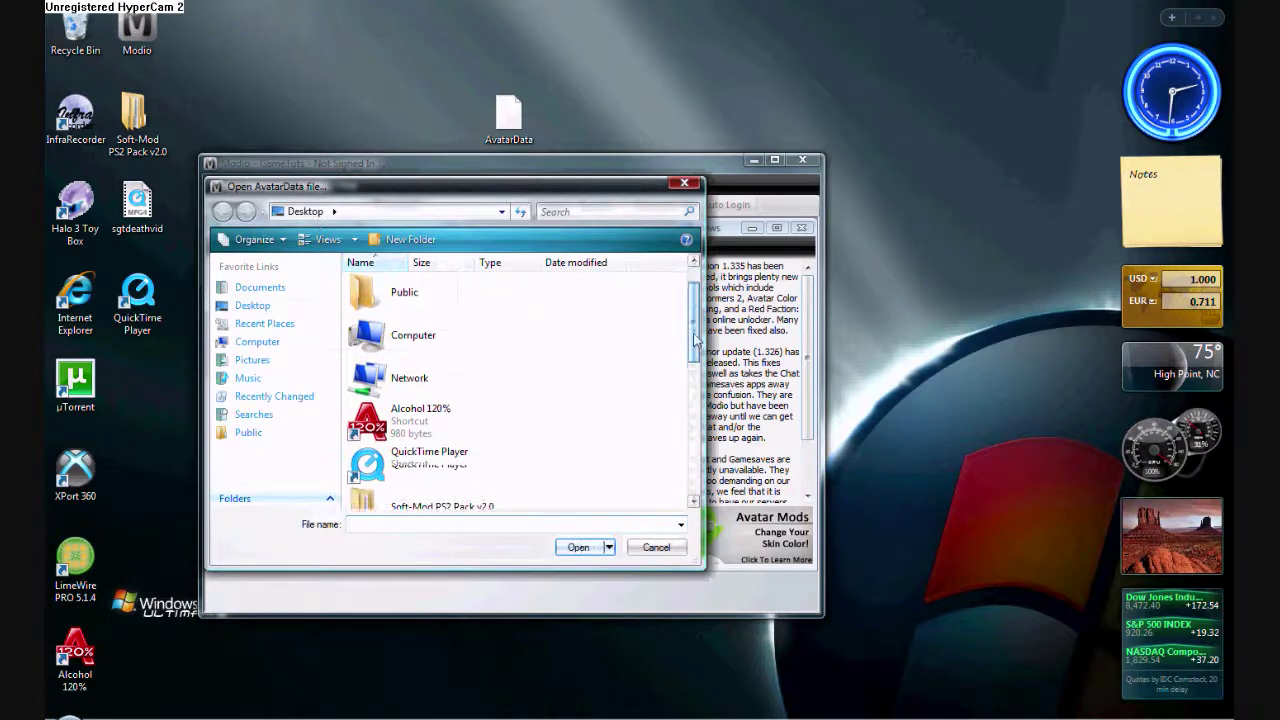
pyautogui.scroll(-2, 676, 415)
pyautogui.scroll(-2, 676, 415)
pyautogui.scroll(-1, 425, 388)
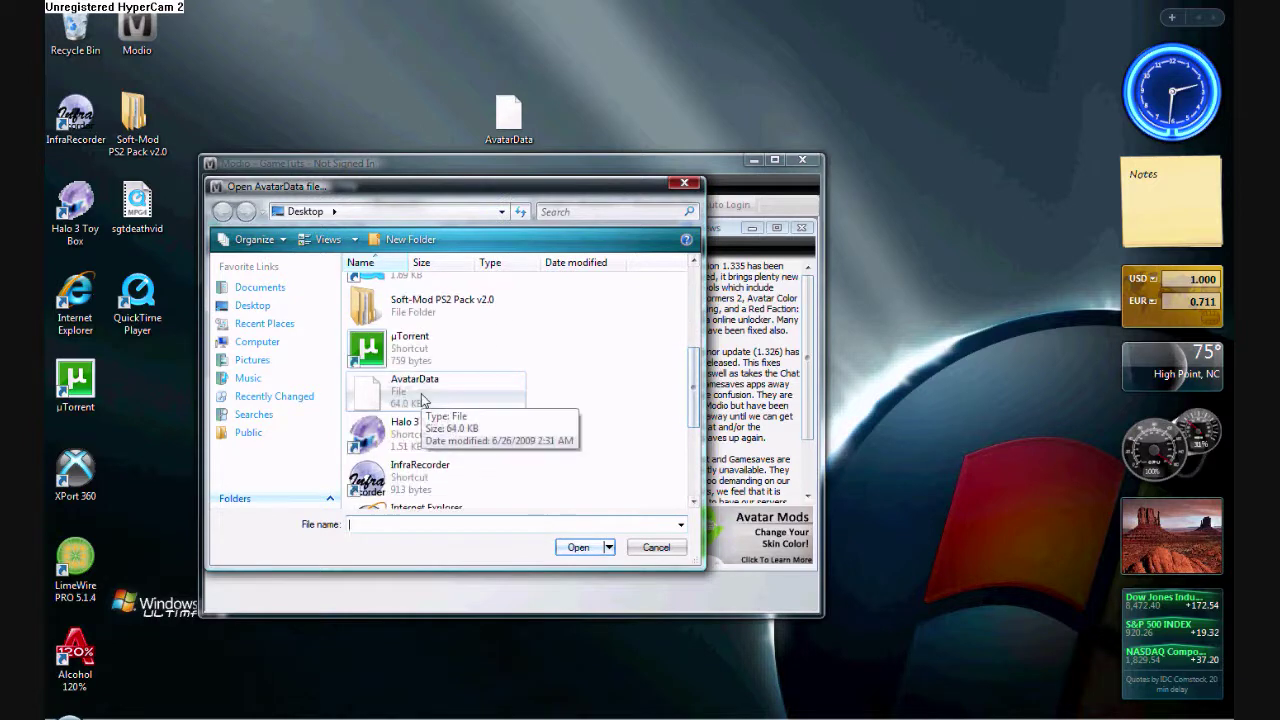
pyautogui.doubleClick(415, 378)
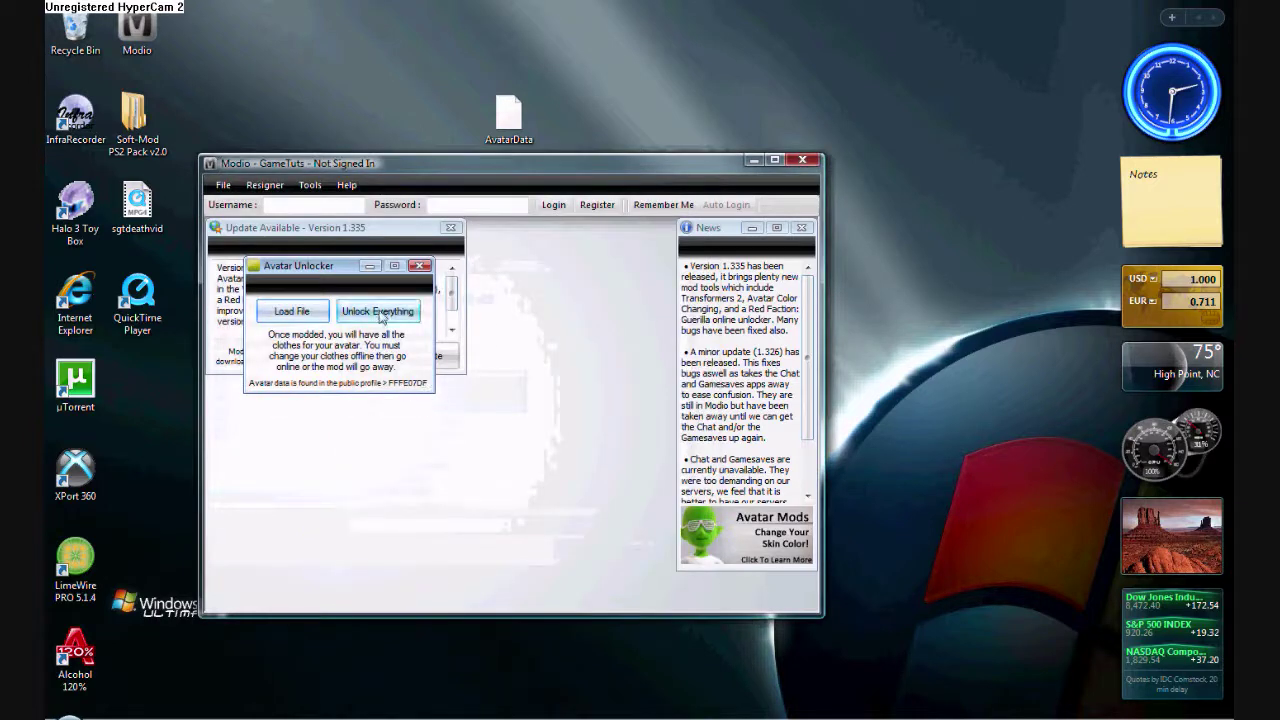
pyautogui.click(380, 314)
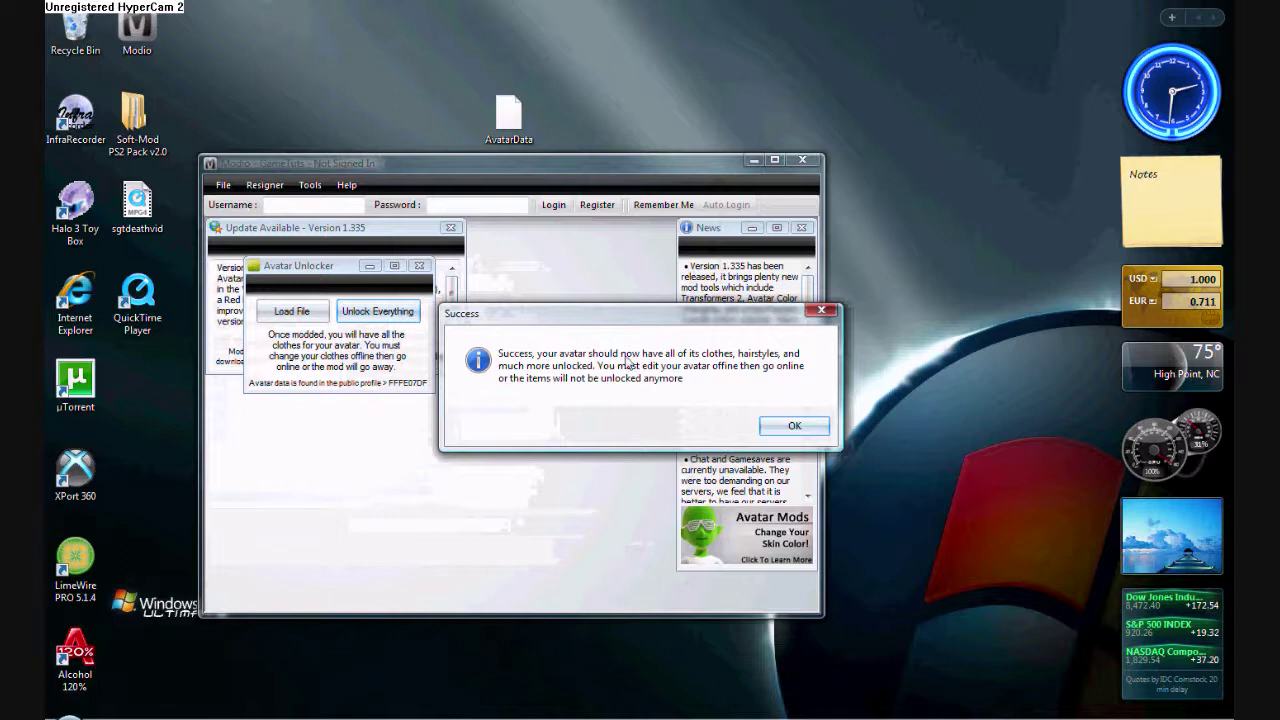
pyautogui.click(808, 431)
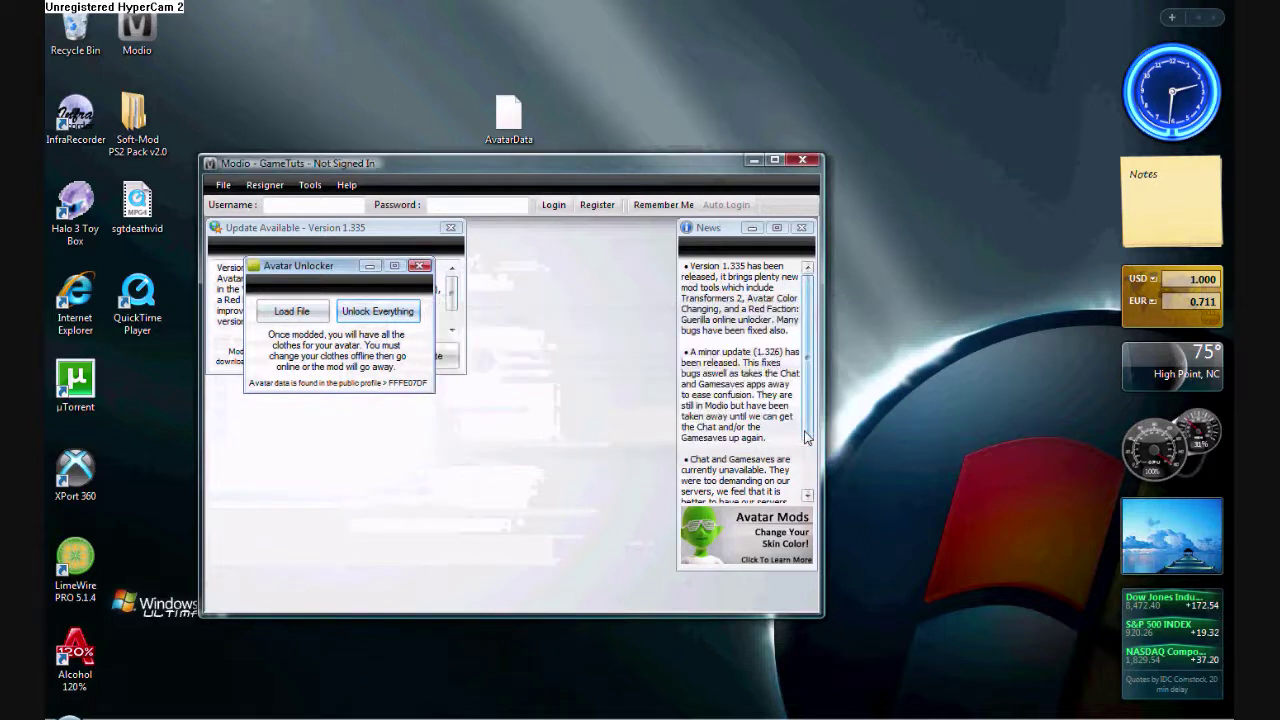
# Close Avatar Unlocker and open the desktop AvatarData file in Modio's Resigner.
pyautogui.click(420, 265)
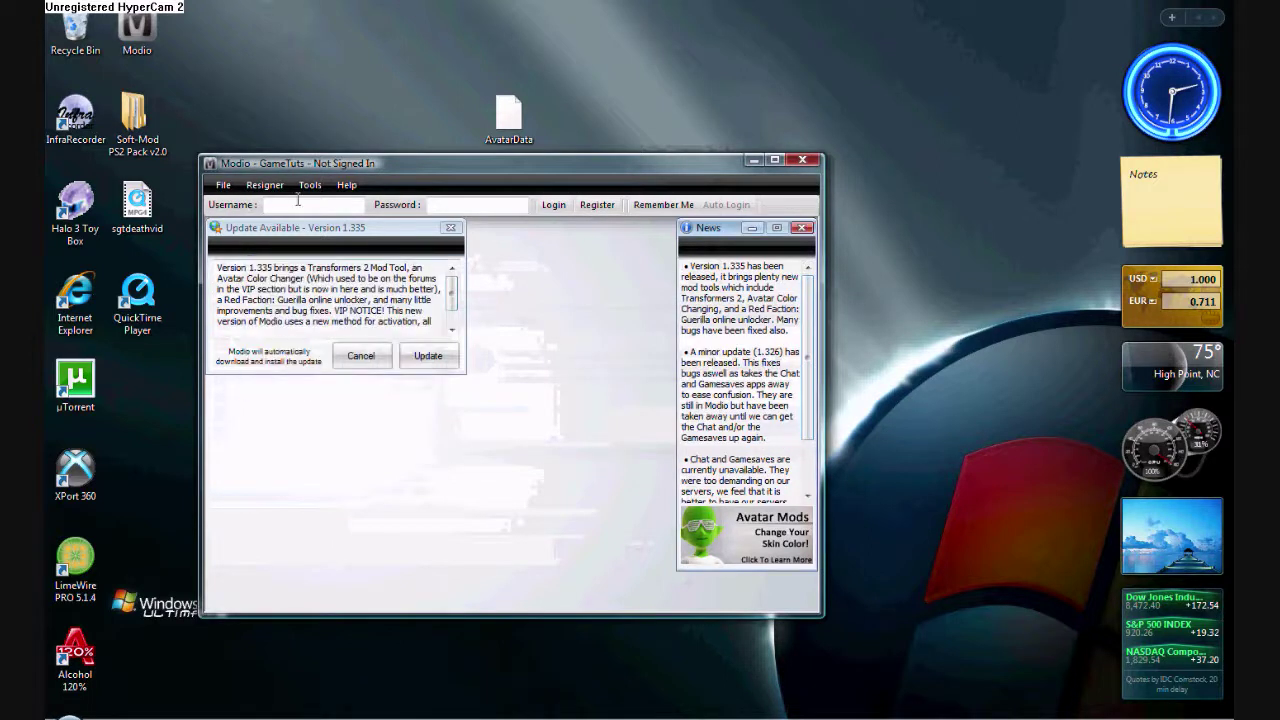
pyautogui.click(268, 185)
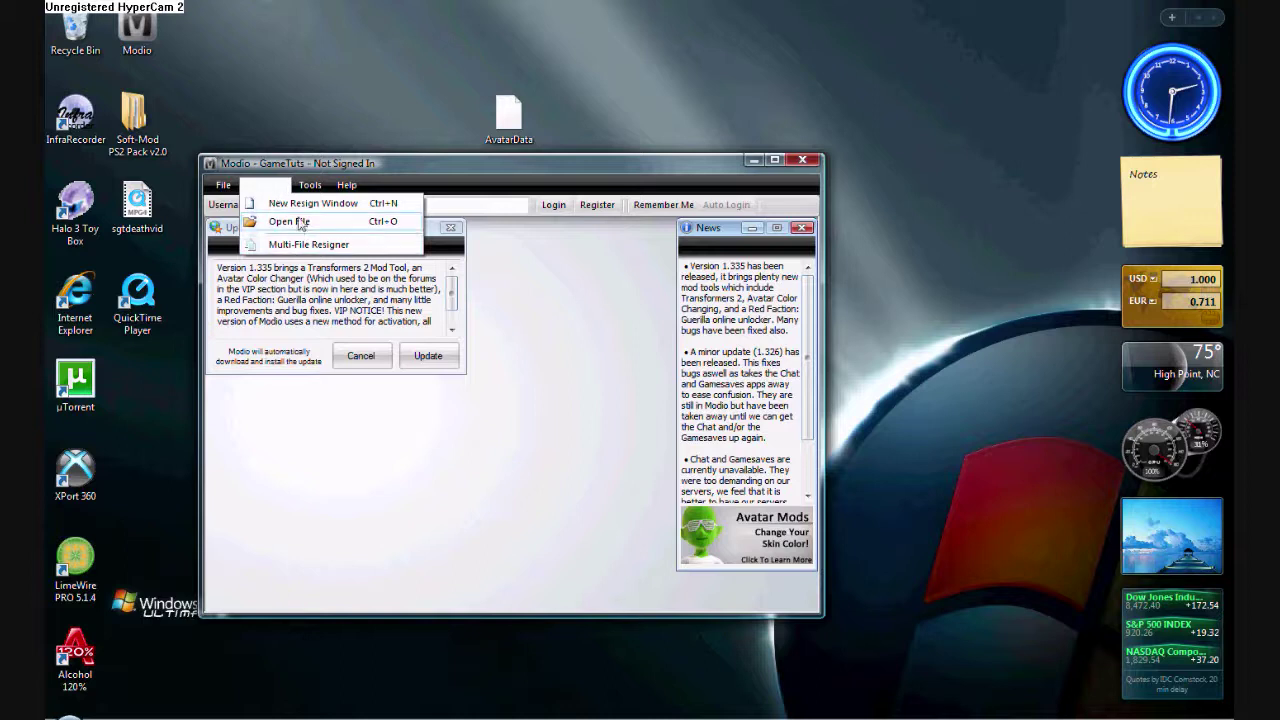
pyautogui.click(299, 222)
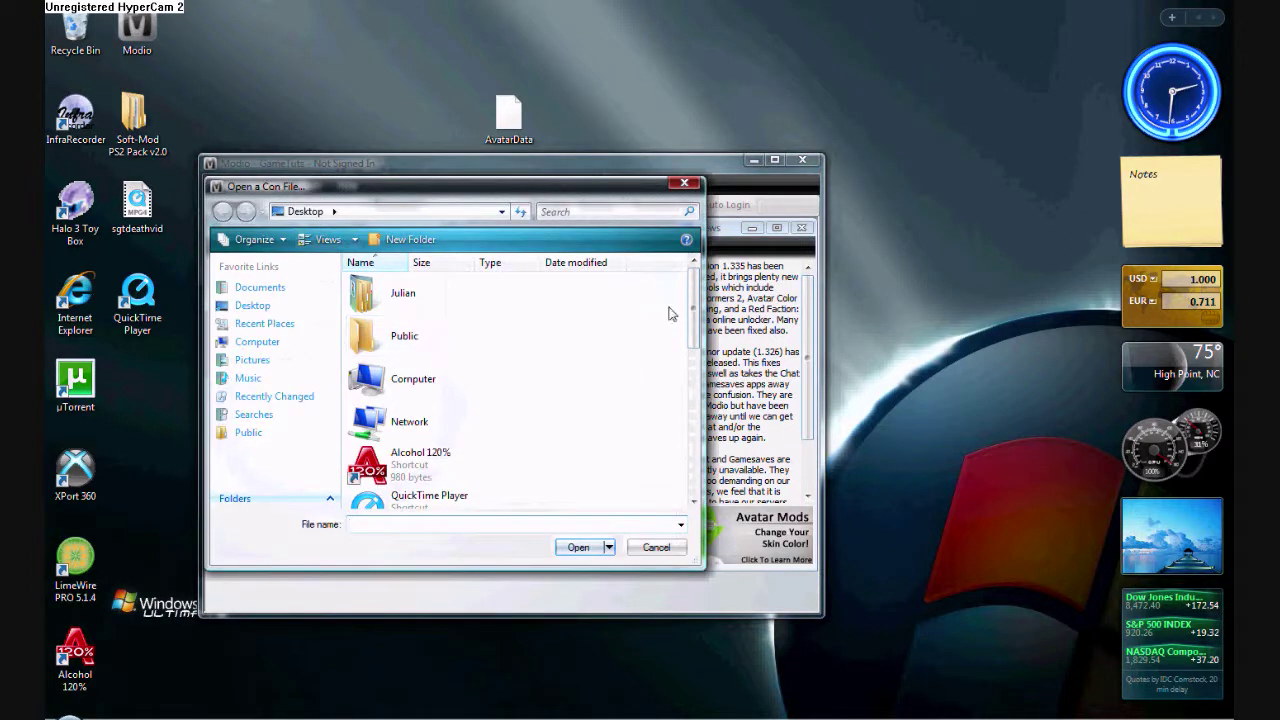
pyautogui.moveTo(692, 310); pyautogui.dragTo(692, 388)
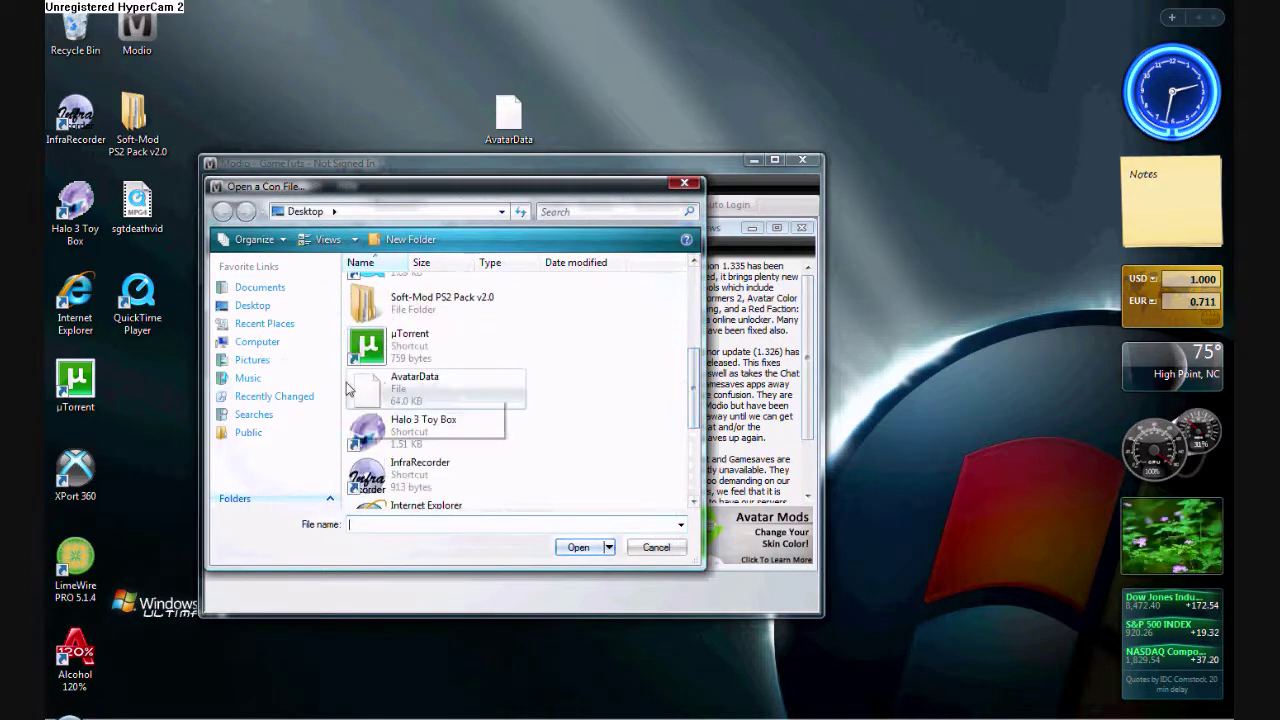
pyautogui.doubleClick(414, 388)
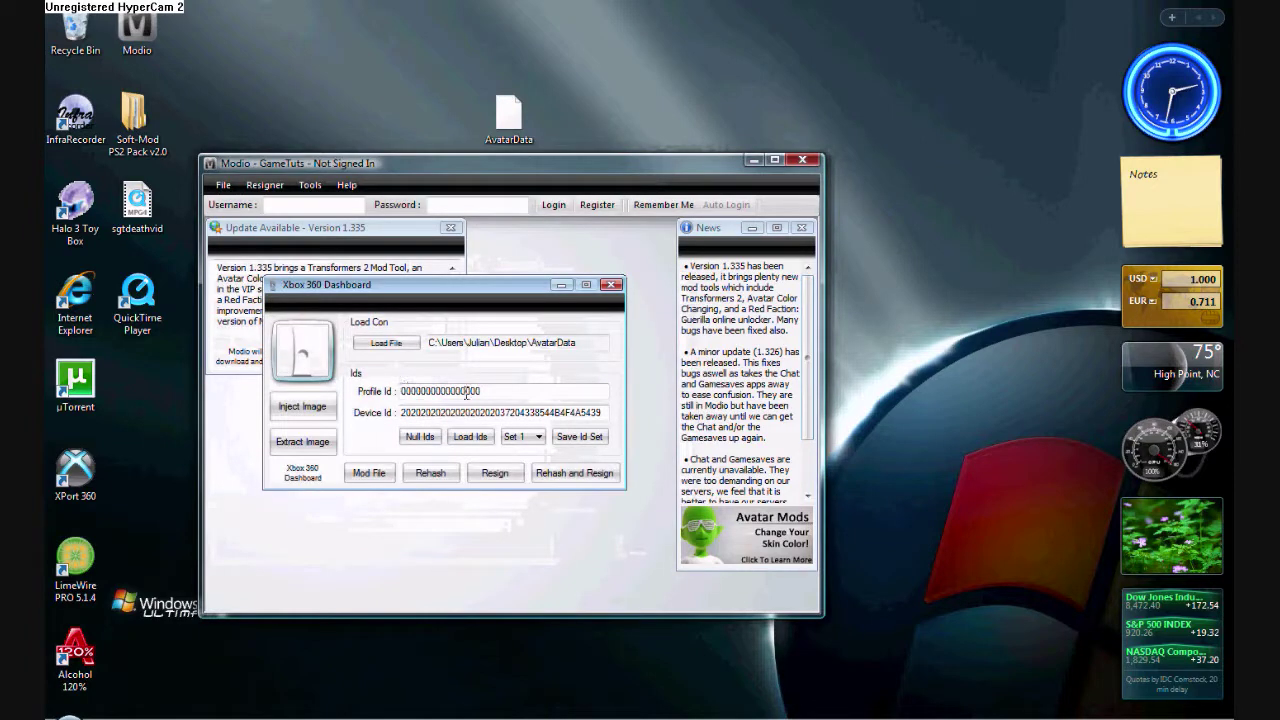
# Rehash and resign AvatarData, then close the dashboard window and Modio.
pyautogui.click(563, 476)
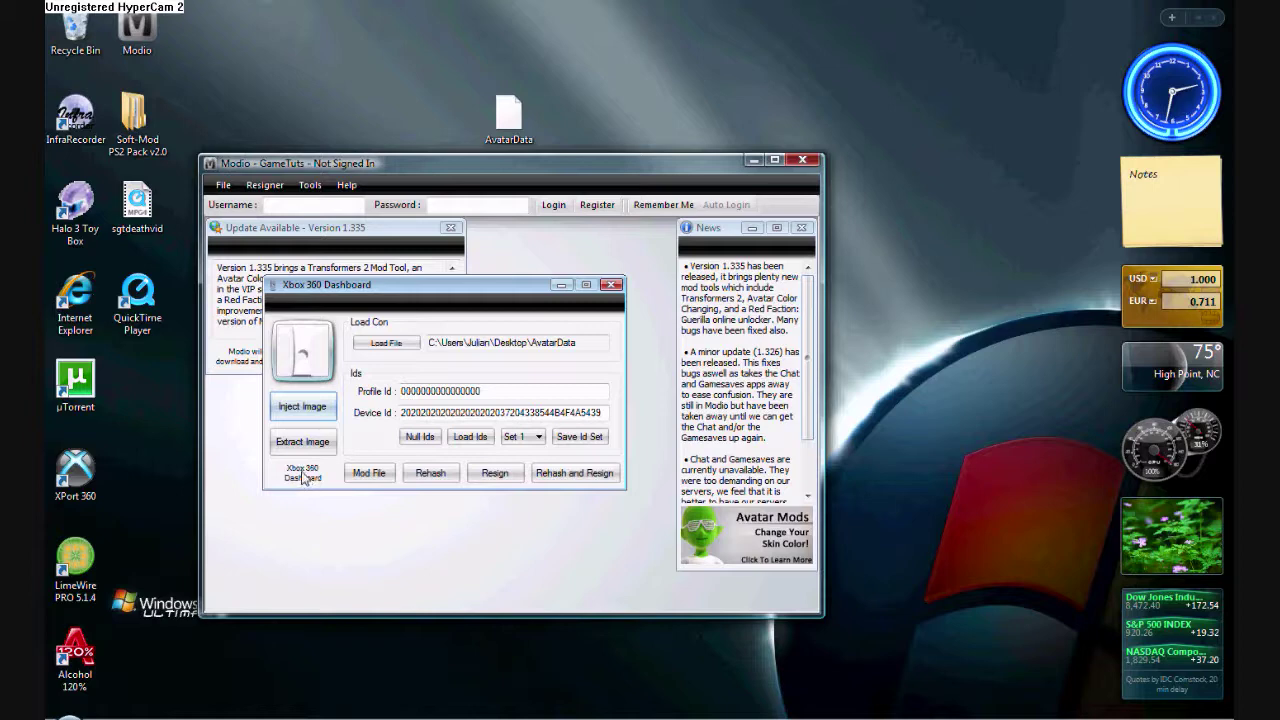
pyautogui.click(610, 285)
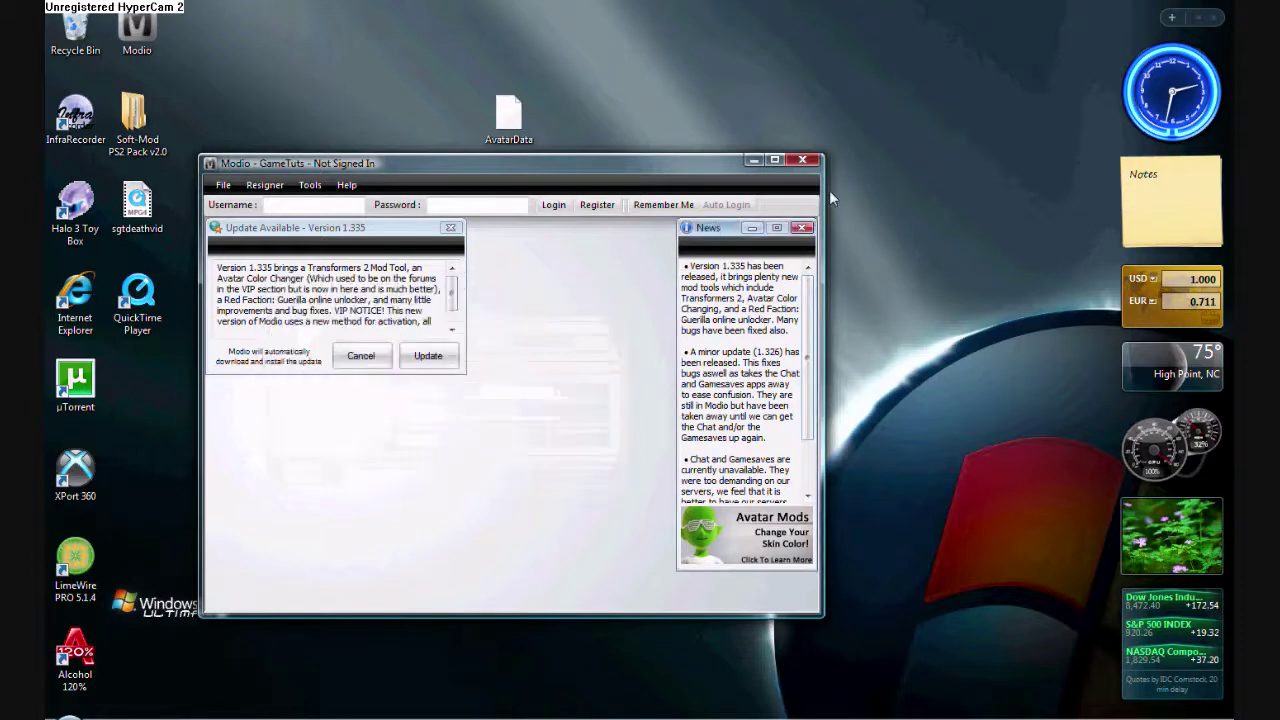
pyautogui.click(802, 160)
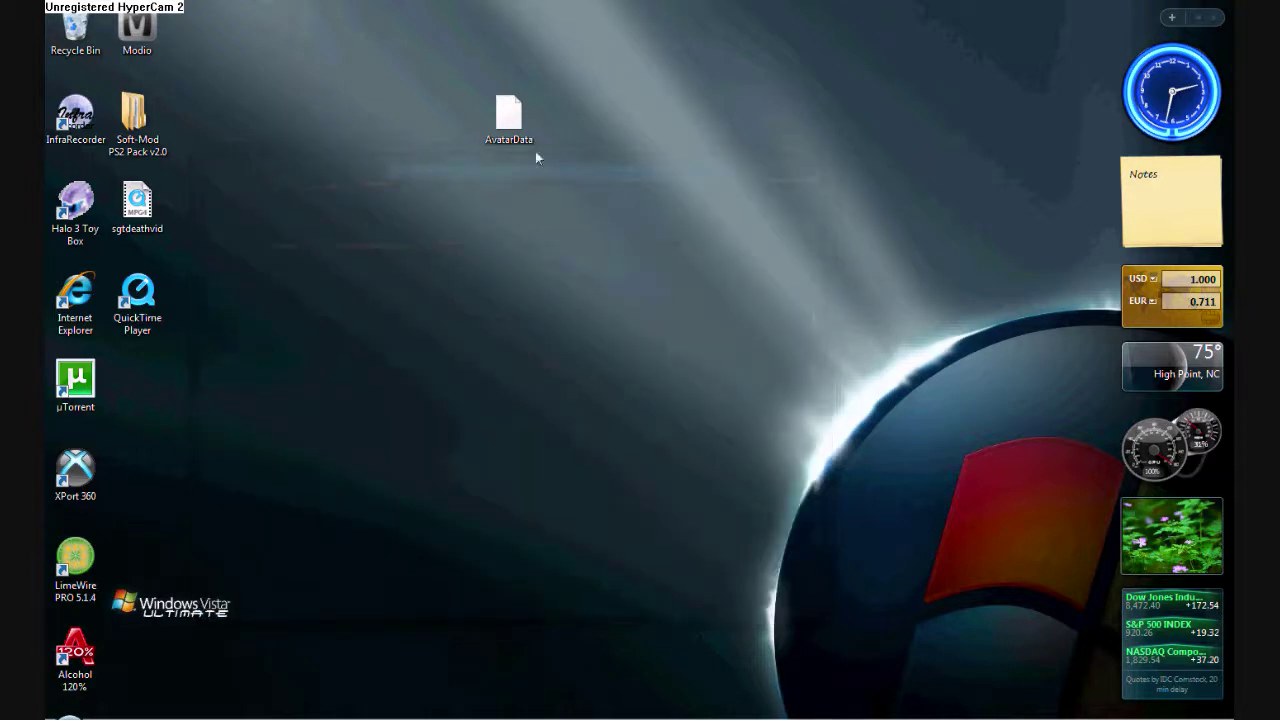
# Drag the resigned desktop AvatarData into 00040000, overwrite with Yes To All, then close XPort 360.
pyautogui.click(540, 712)
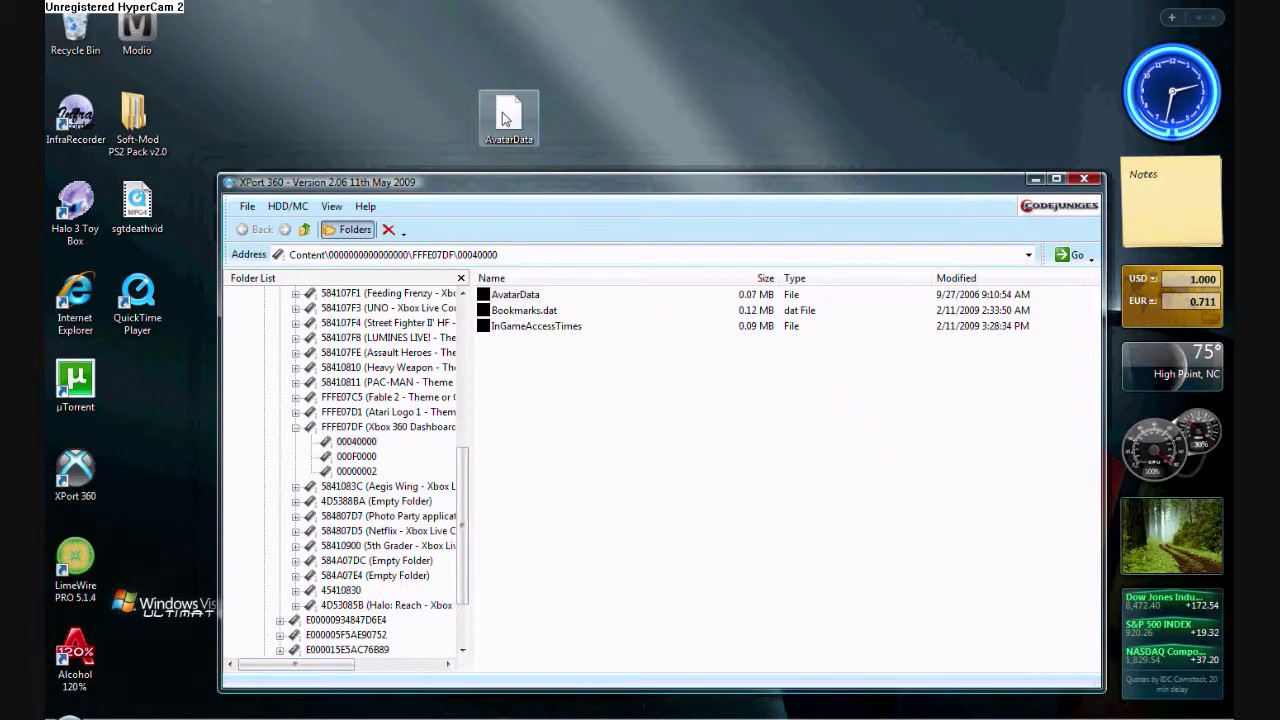
pyautogui.click(505, 118)
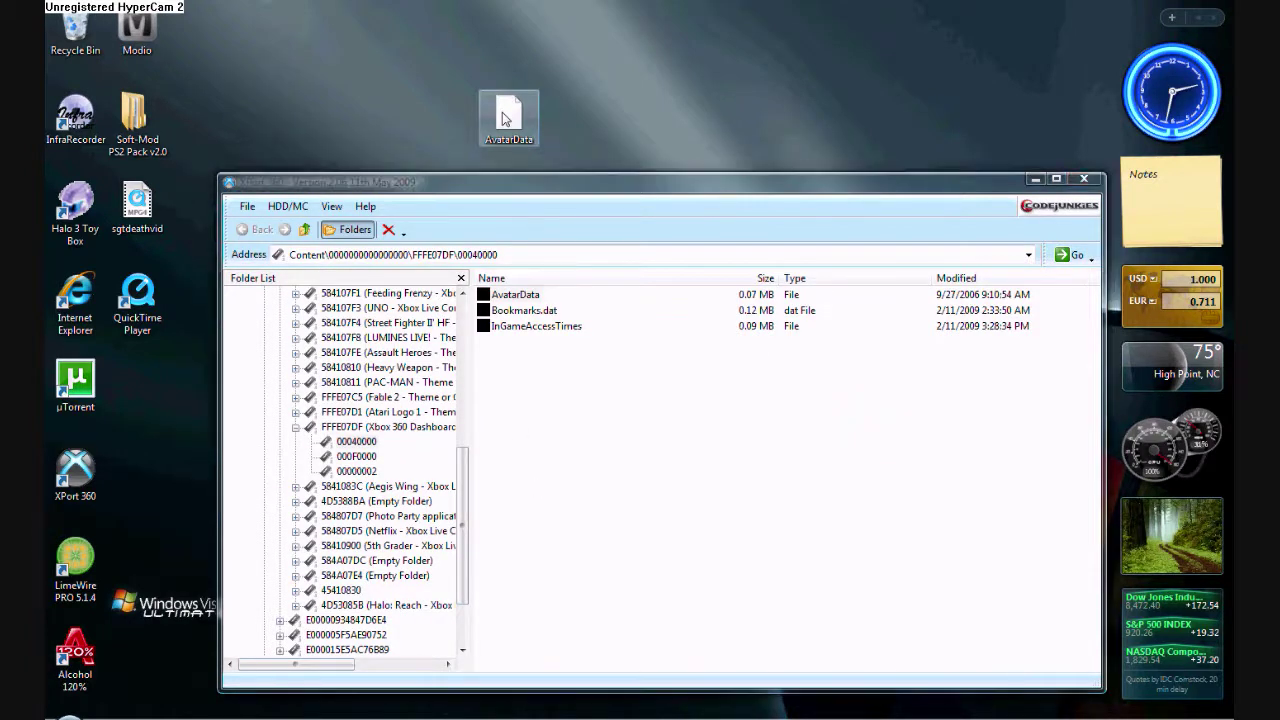
pyautogui.moveTo(505, 118); pyautogui.dragTo(555, 362)
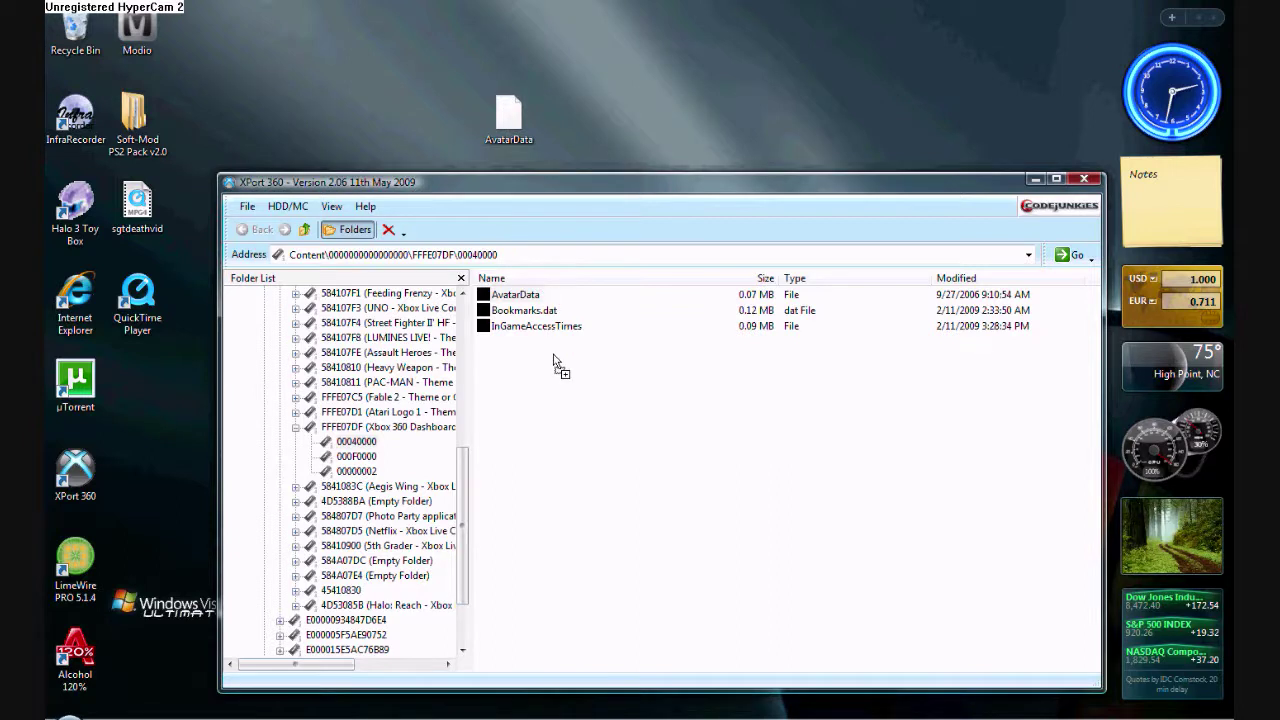
pyautogui.moveTo(555, 362); pyautogui.dragTo(537, 333)
pyautogui.moveTo(537, 333); pyautogui.dragTo(548, 358)
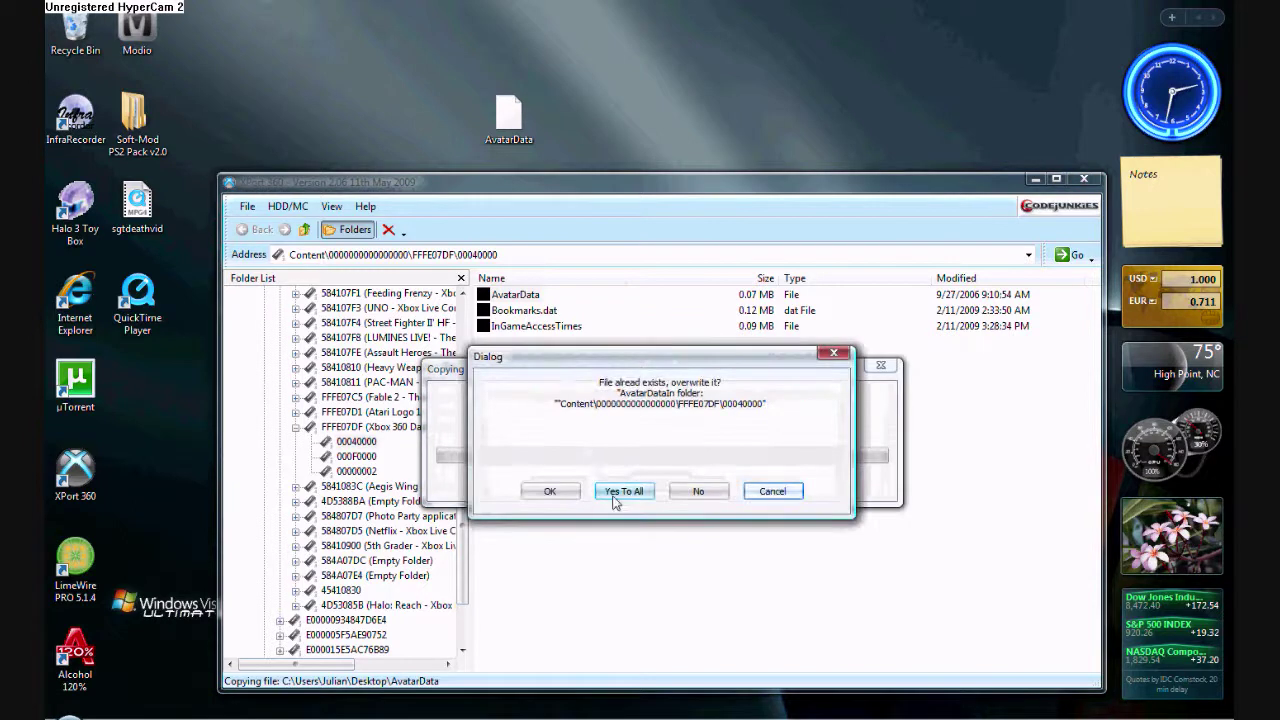
pyautogui.click(616, 492)
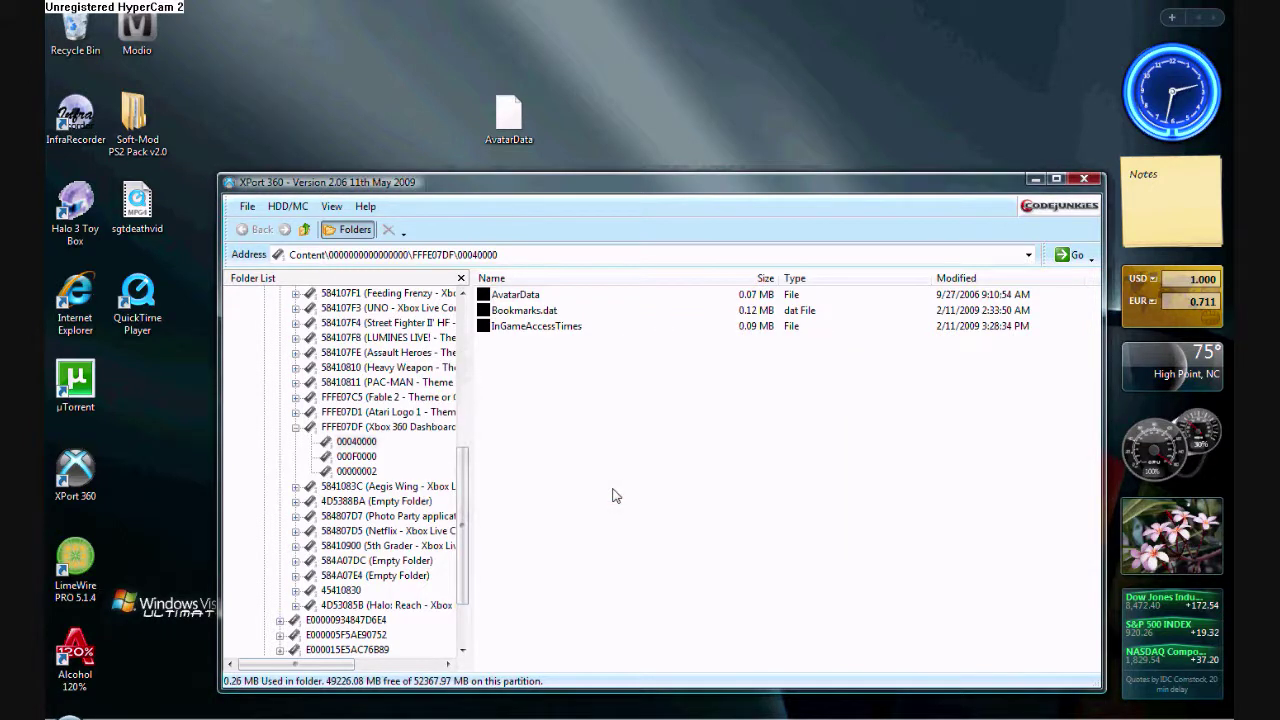
pyautogui.click(513, 297)
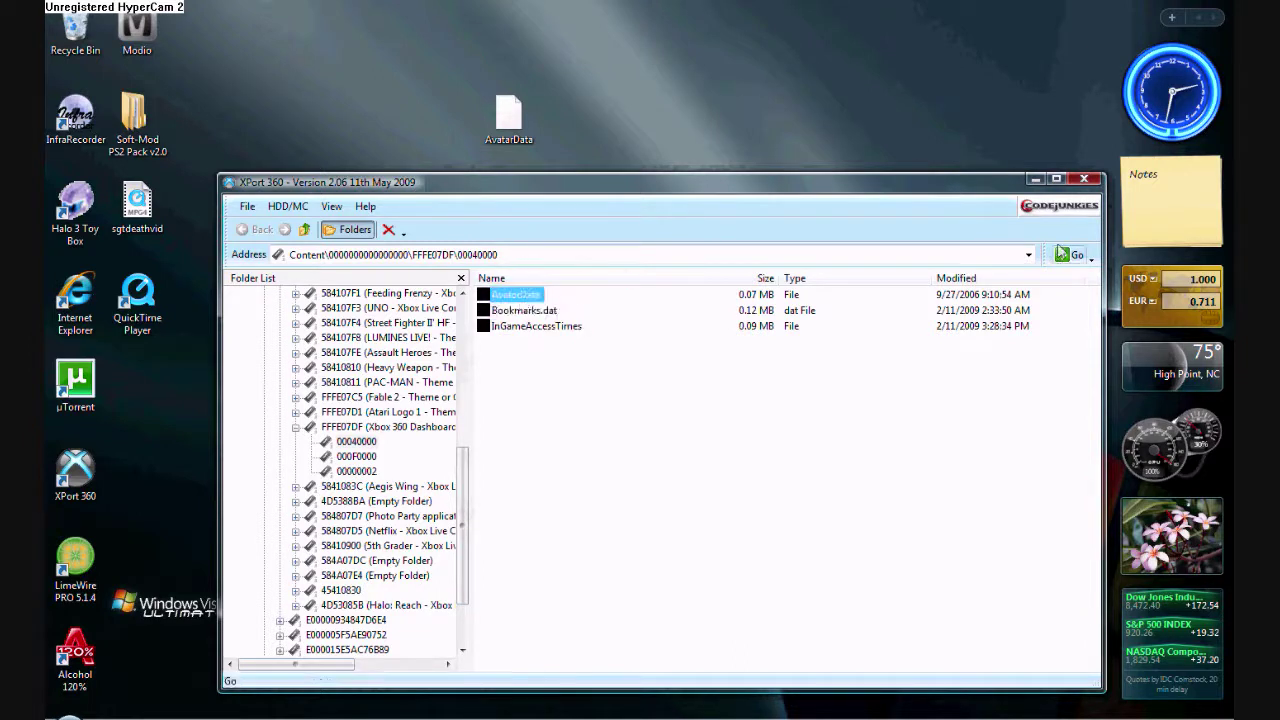
pyautogui.click(1087, 184)
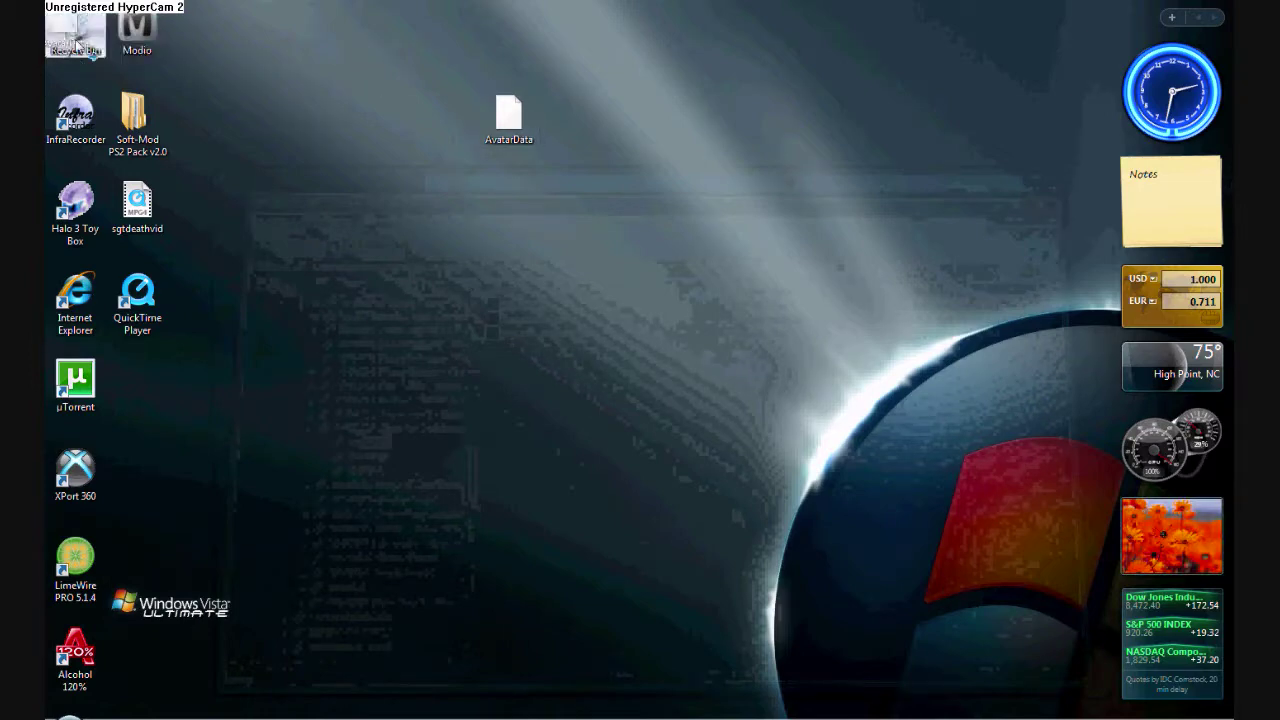
# Delete the leftover AvatarData copy from the desktop.
pyautogui.click(509, 113)
pyautogui.press('Delete')
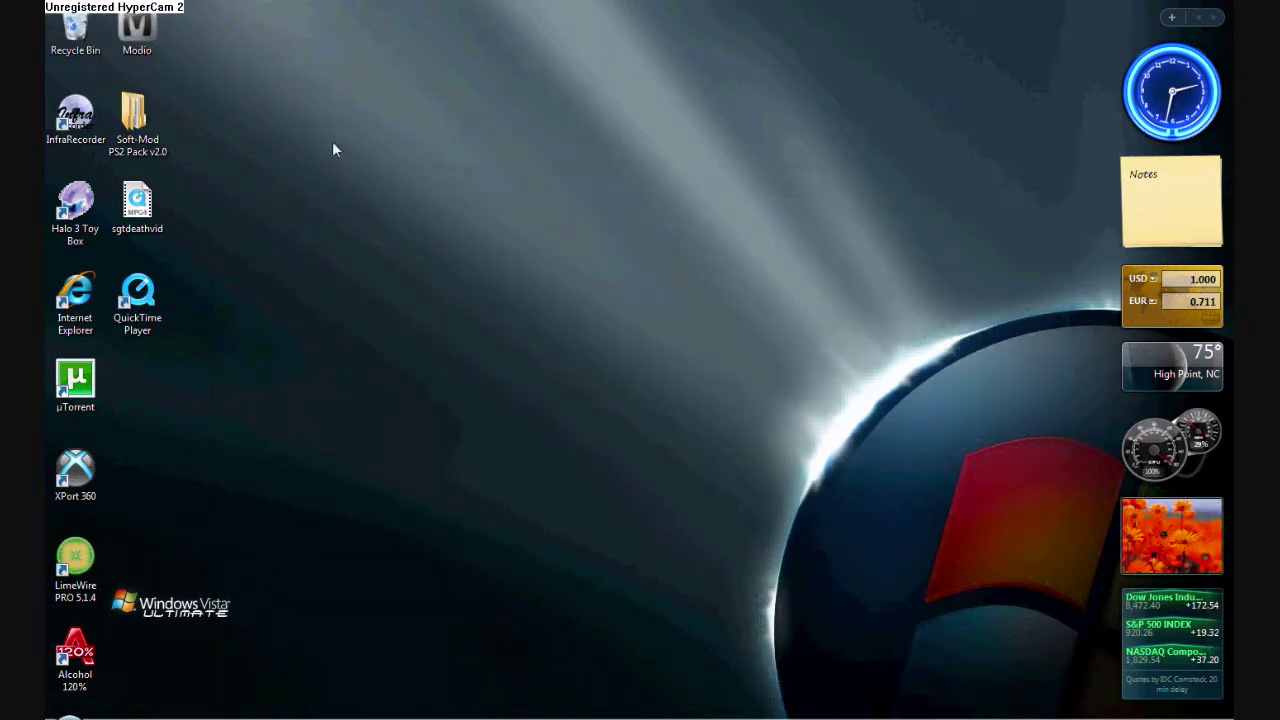